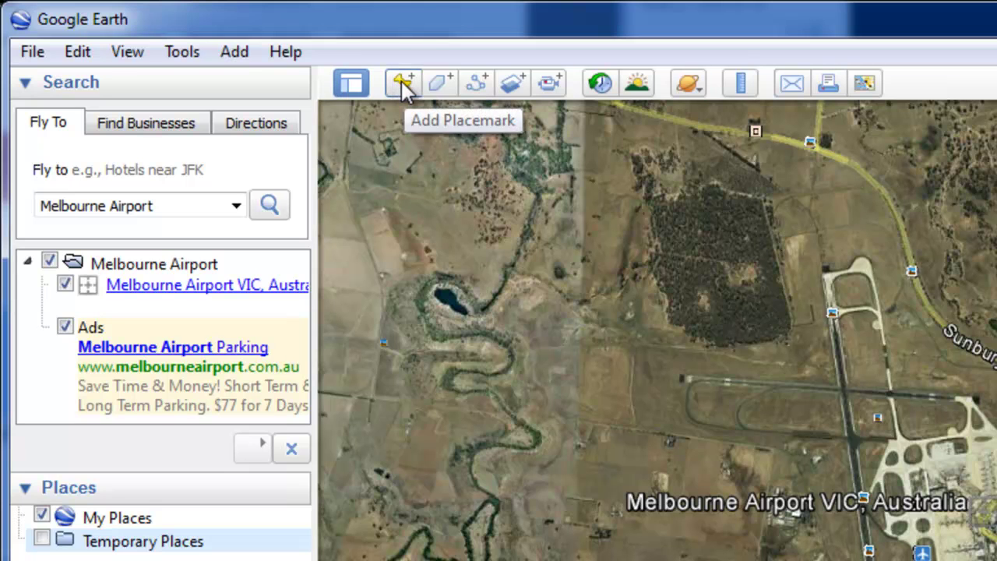
Begin a new path, Untitled Path, over the Melbourne Airport imagery.
left_click(478, 83)
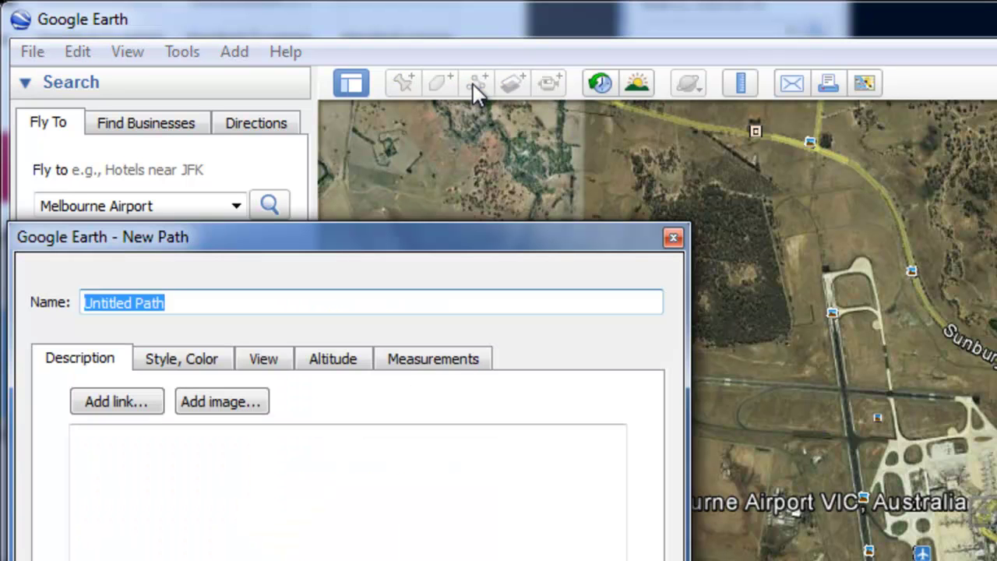
Create a red 'Runway' path, width 4.0, from the runway's north end to its south end.
type("Runway")
left_click_drag(610, 237, 401, 203)
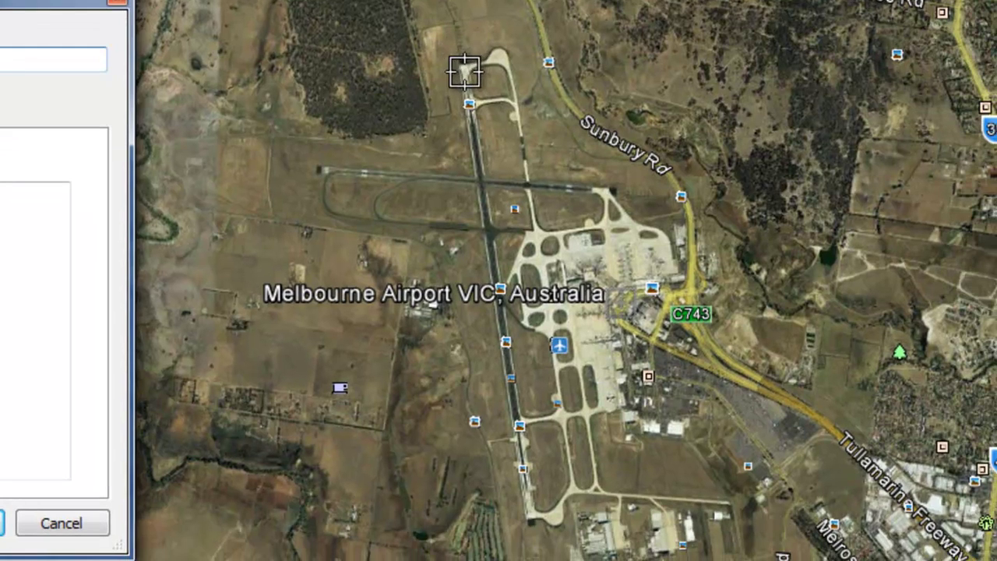
left_click(465, 72)
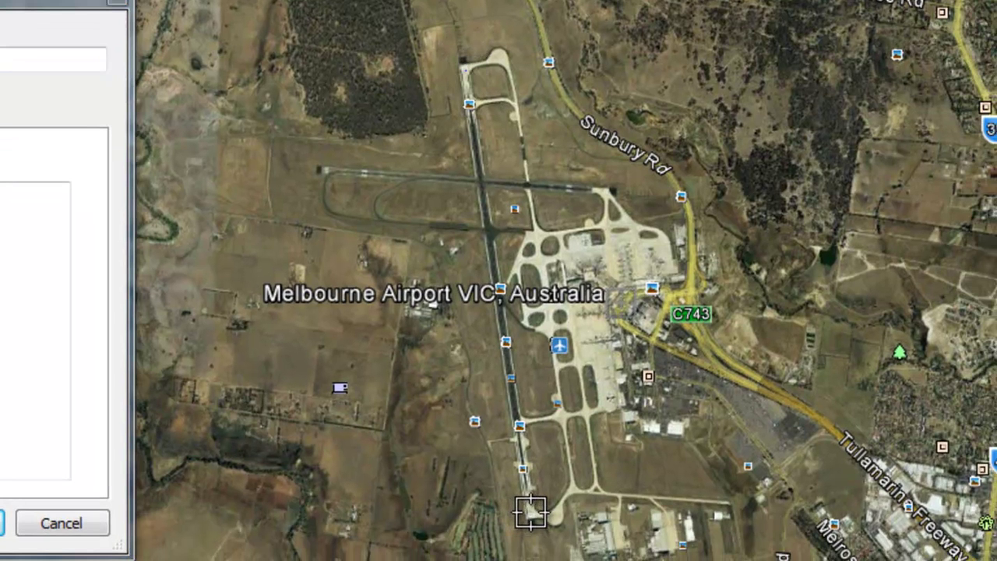
left_click(530, 512)
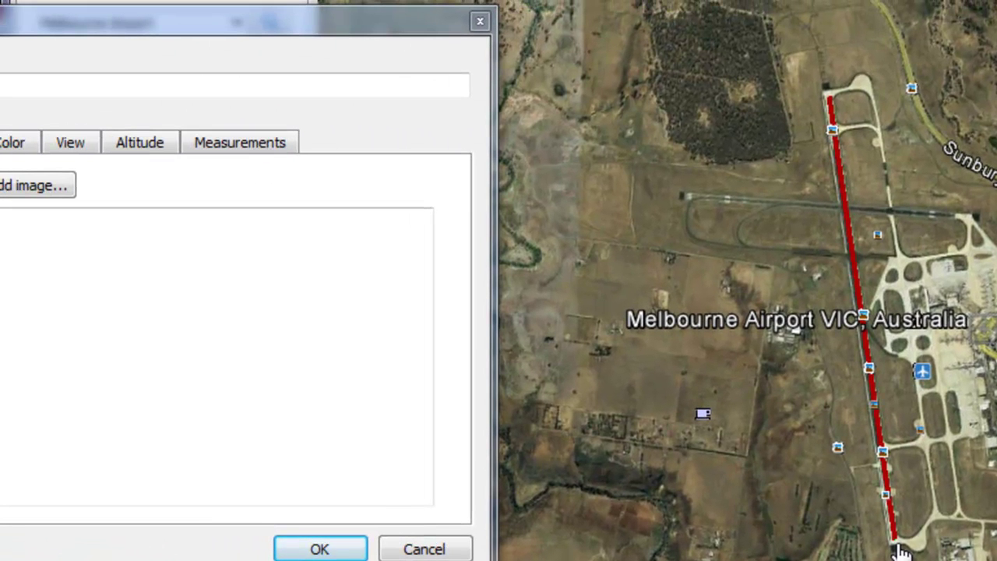
left_click(35, 148)
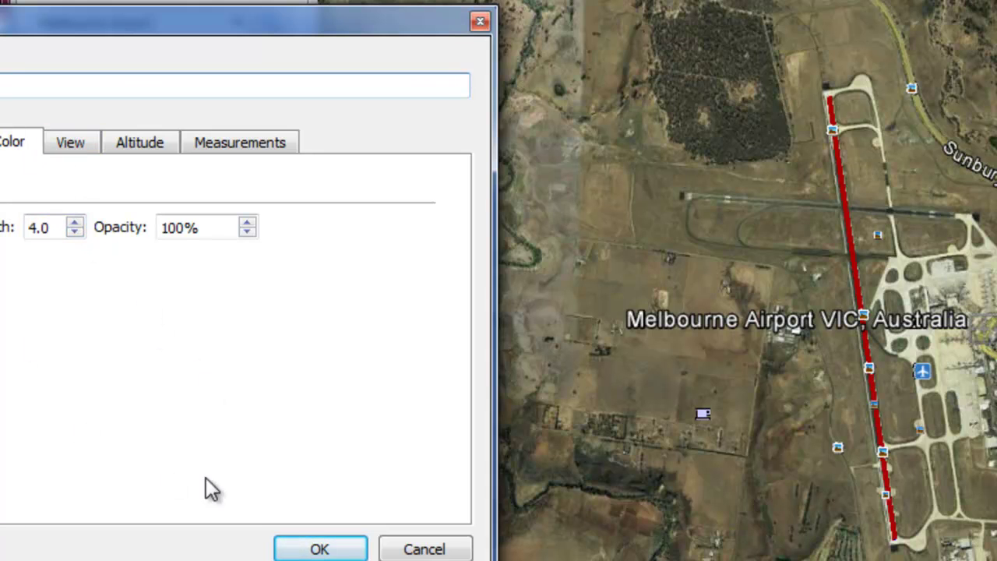
left_click(316, 547)
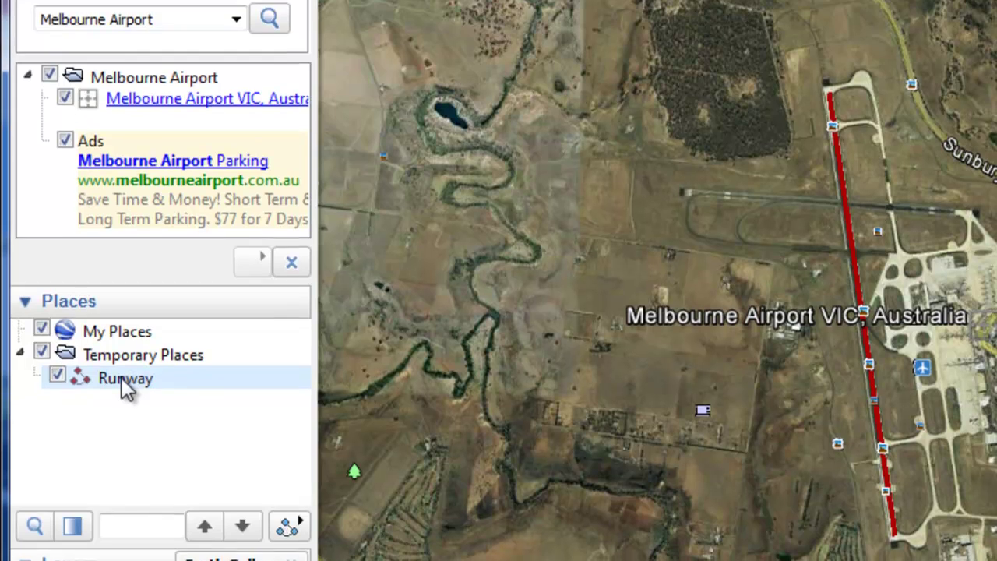
Show the Runway path's elevation profile: 3.58 km long, 102–134 m elevation.
right_click(121, 381)
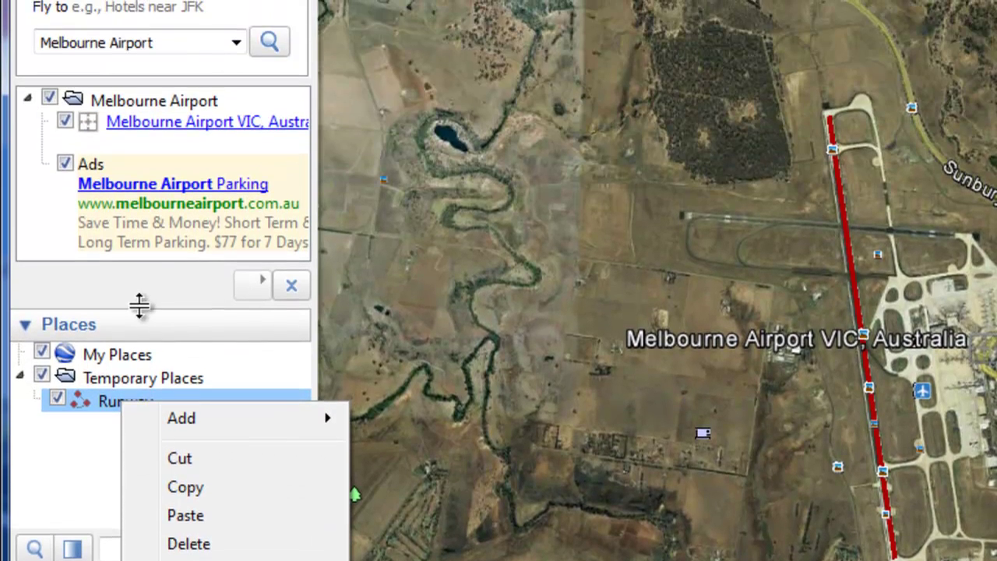
left_click(140, 305)
left_click_drag(140, 289, 138, 186)
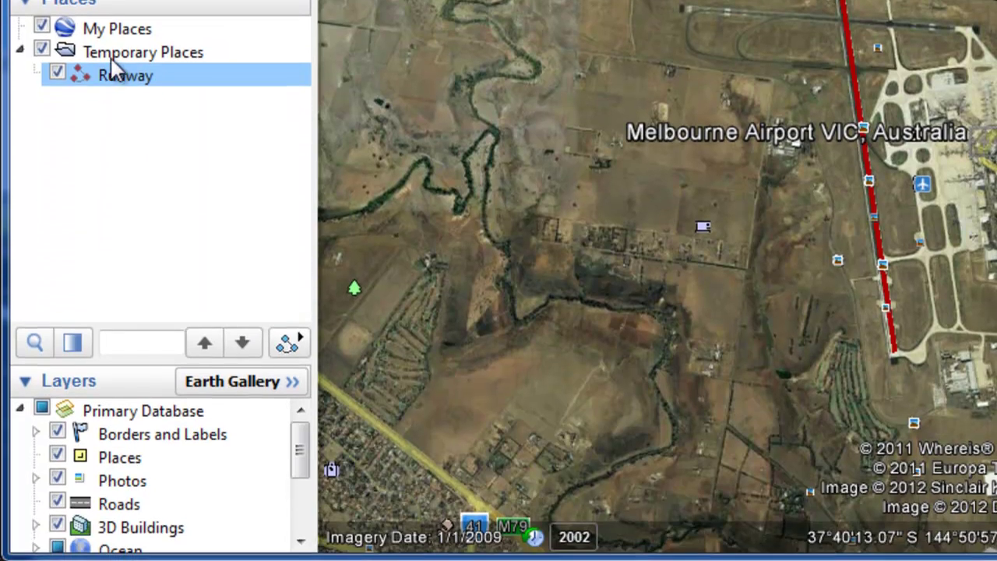
right_click(101, 74)
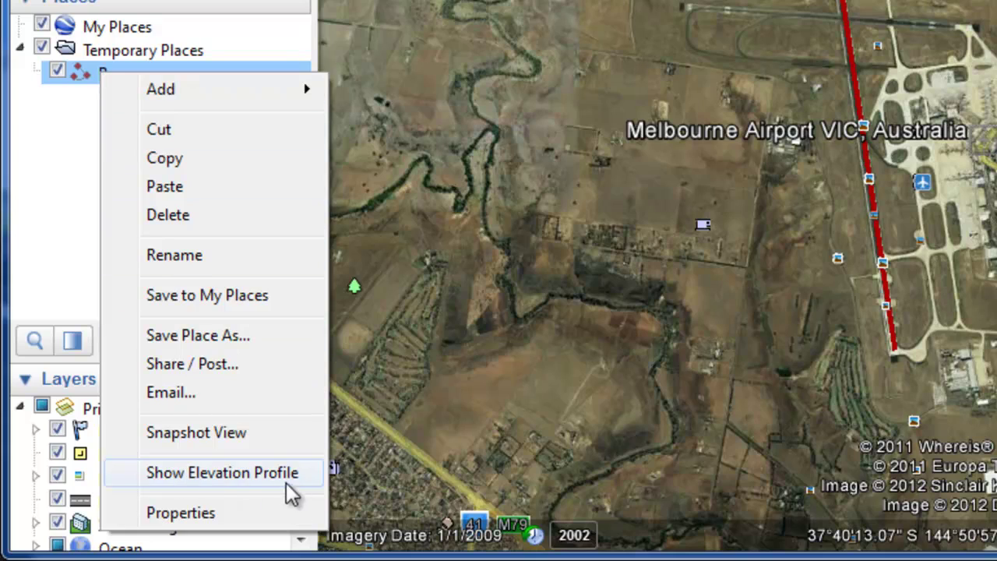
left_click(193, 476)
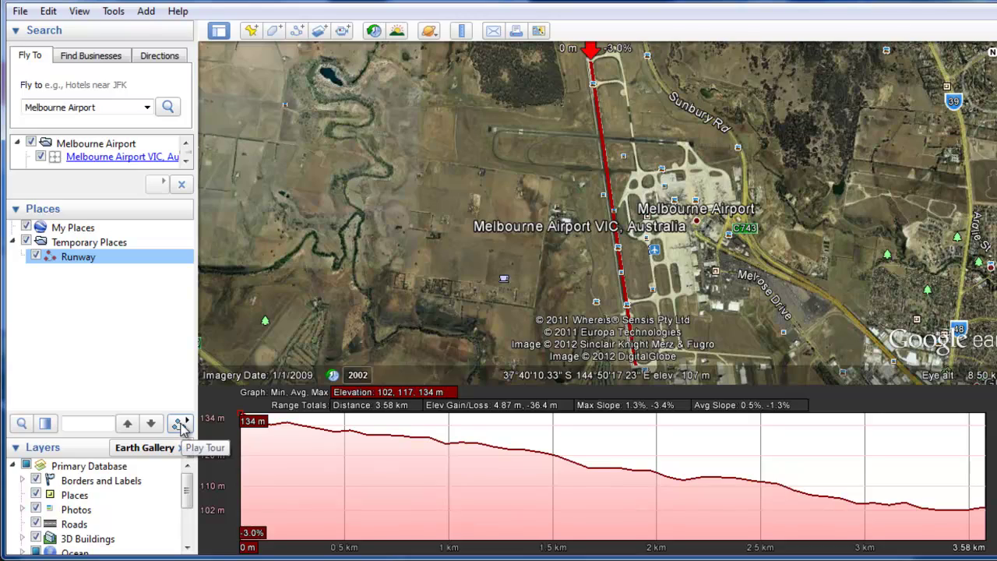
Play the ground-level tour along the Runway path, skipping ahead down the runway.
left_click(179, 424)
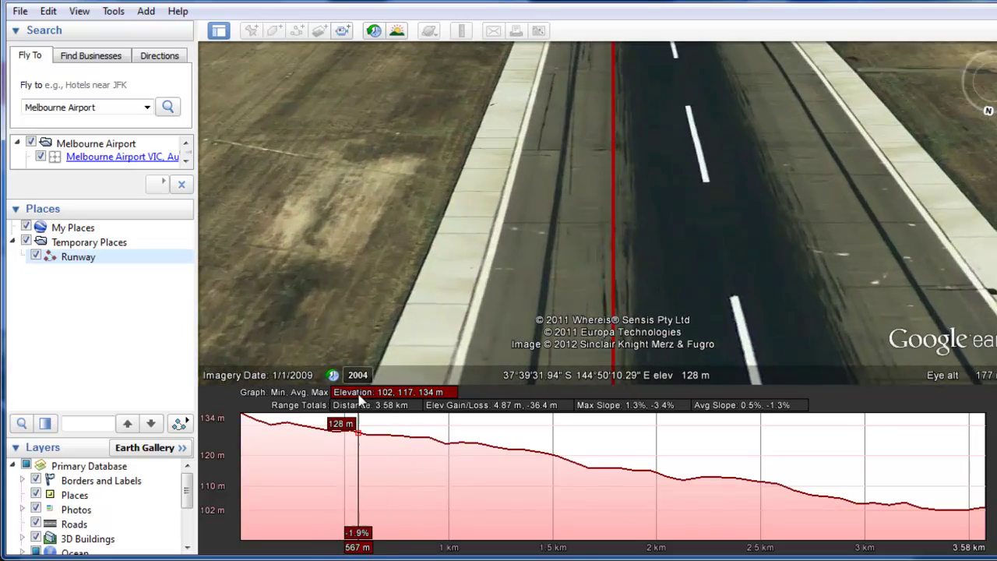
left_click_drag(311, 340, 383, 343)
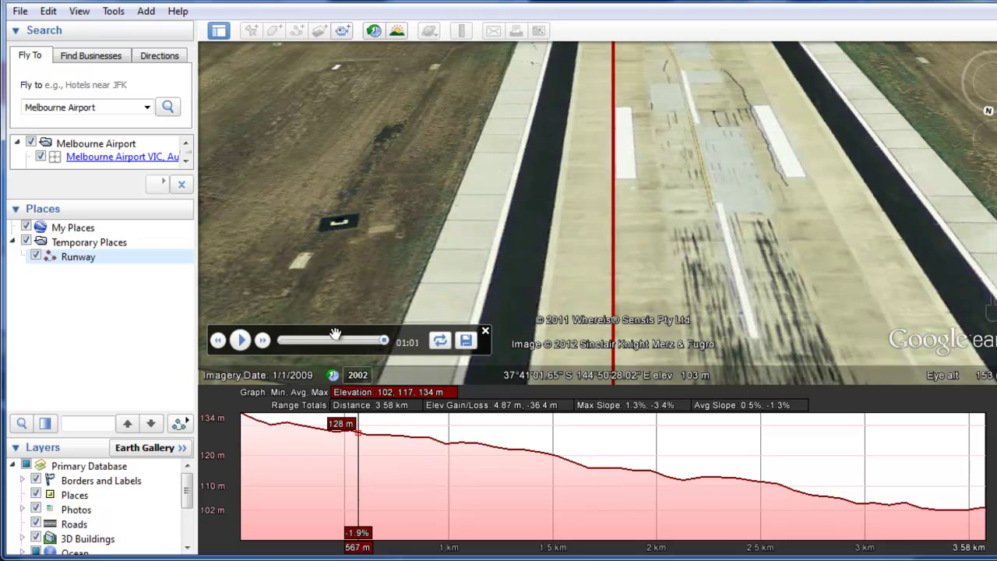
left_click_drag(99, 108, 13, 110)
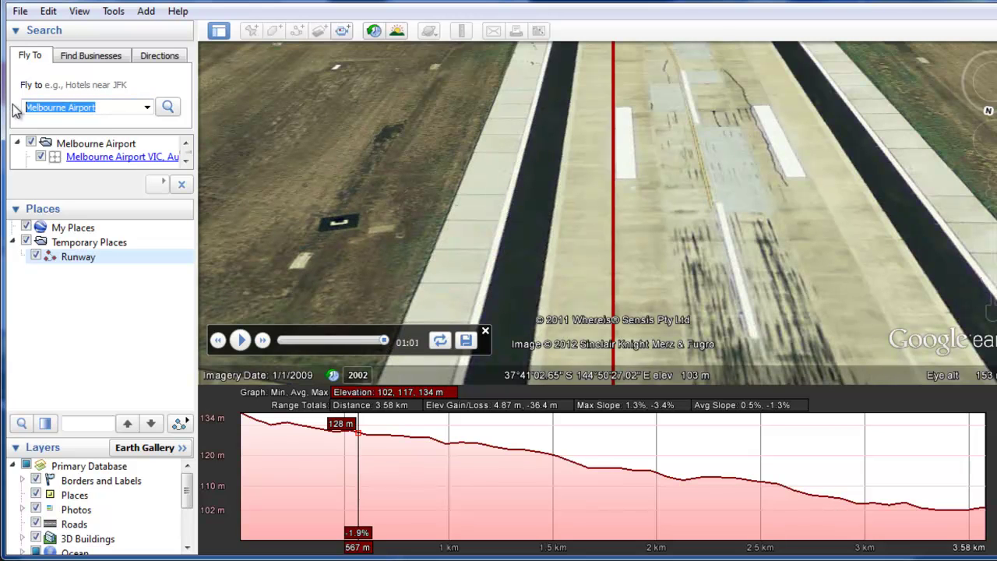
Fly to Bolton, UK, and pan the map toward the moors near Egerton.
type("Bolton")
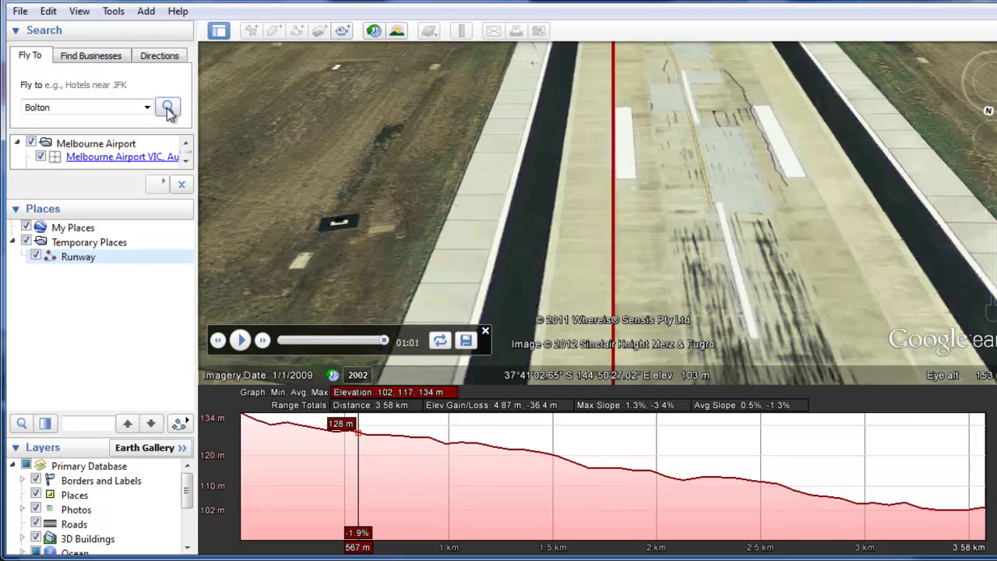
key("Return")
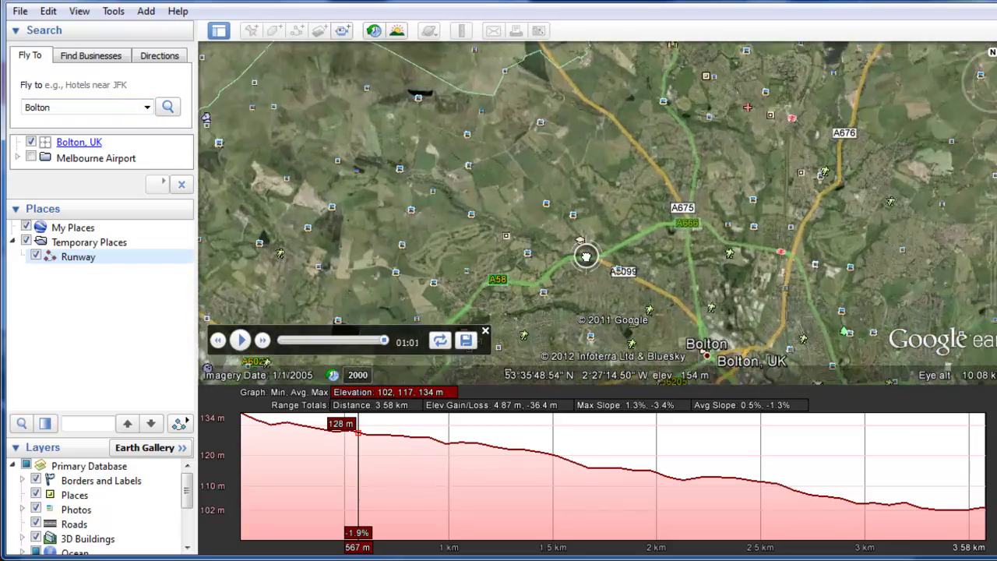
scroll(637, 228, "up", 5)
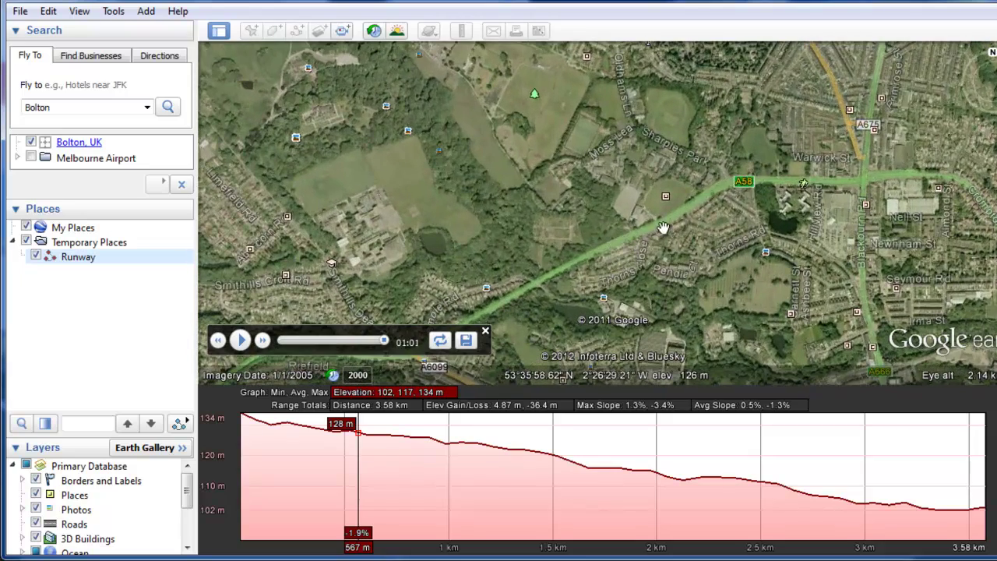
left_click_drag(663, 227, 639, 270)
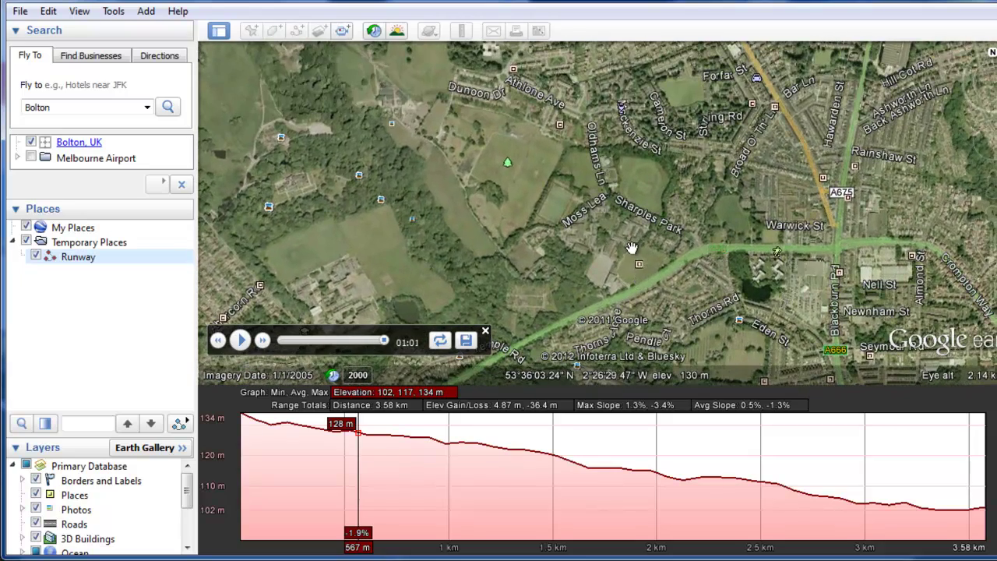
left_click_drag(637, 251, 625, 306)
scroll(626, 306, "down", 4)
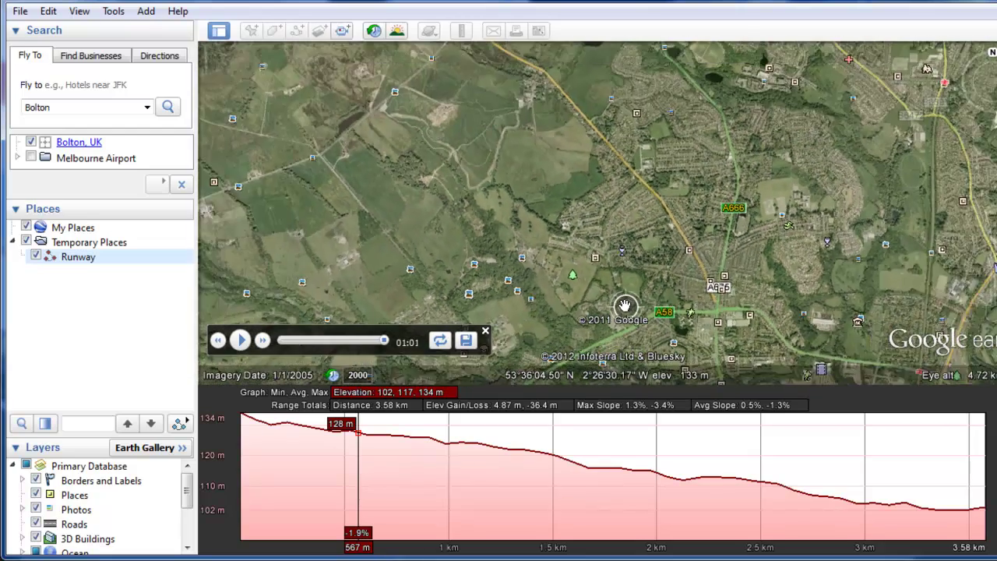
left_click_drag(527, 172, 563, 257)
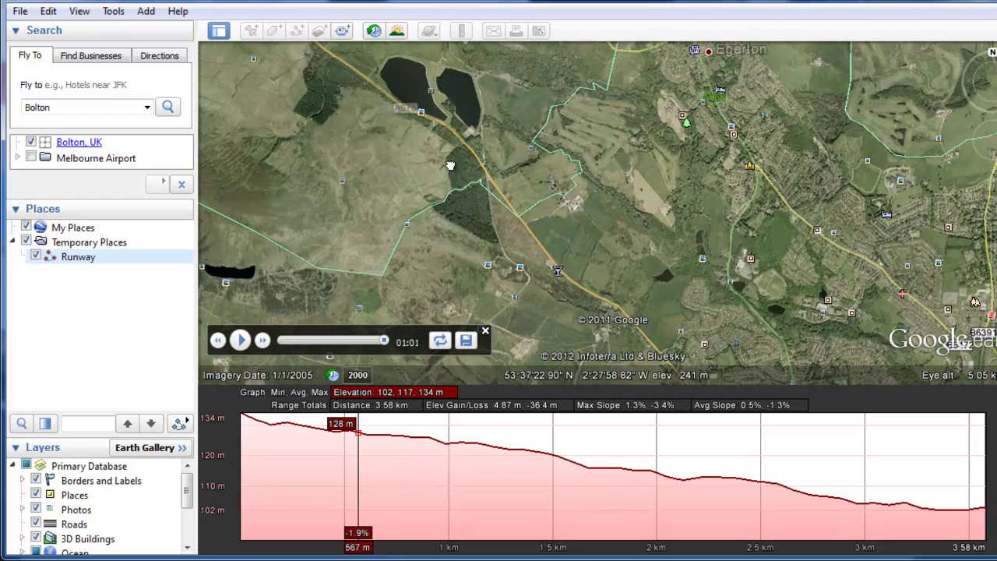
Close the tour playback controls and the elevation profile panel.
left_click(484, 330)
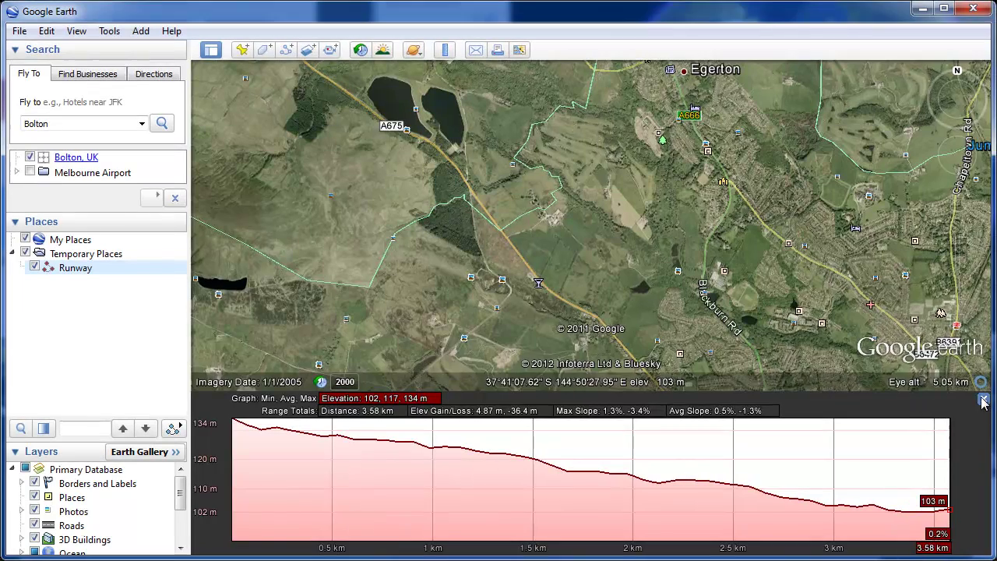
left_click_drag(555, 207, 555, 285)
left_click(535, 294)
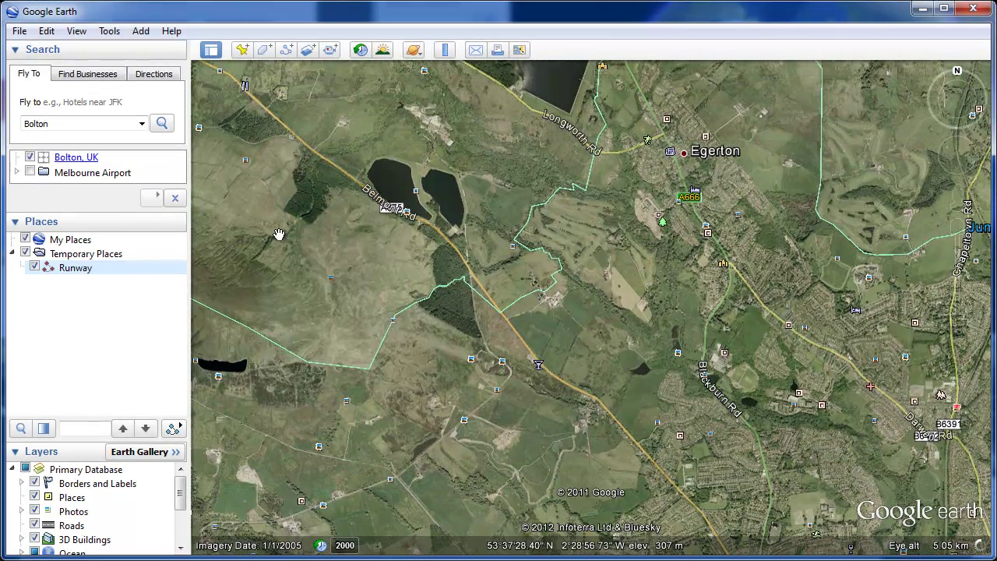
Start the route path by the reservoirs and trace points south-east along Belmont Rd.
left_click(288, 51)
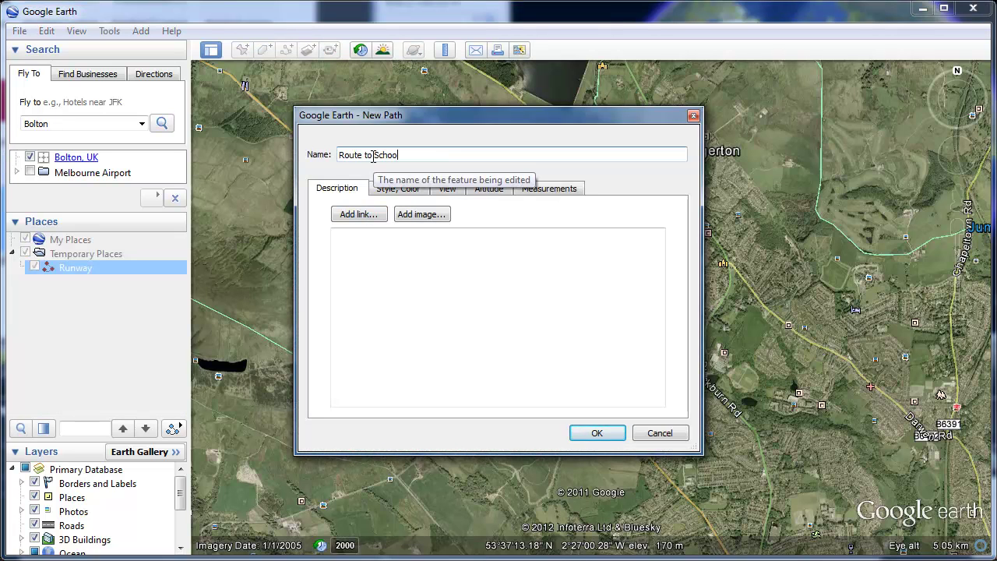
left_click_drag(514, 117, 47, 125)
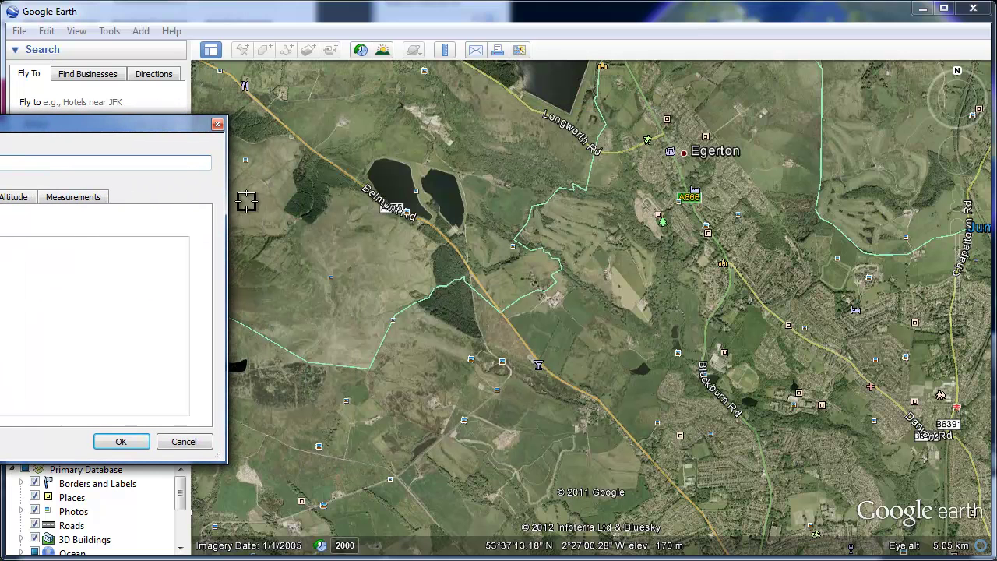
left_click(449, 240)
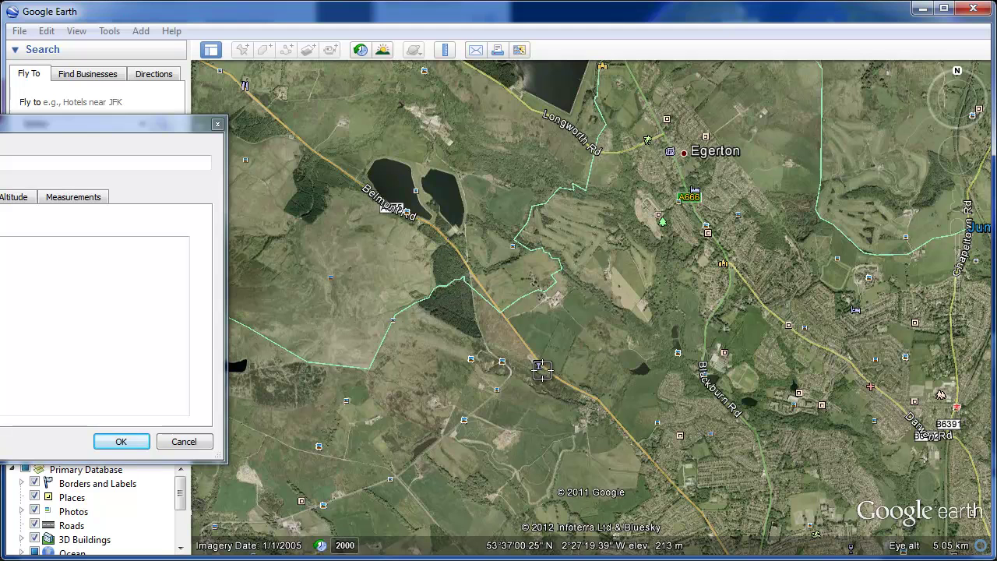
left_click(537, 364)
left_click(595, 397)
left_click(708, 522)
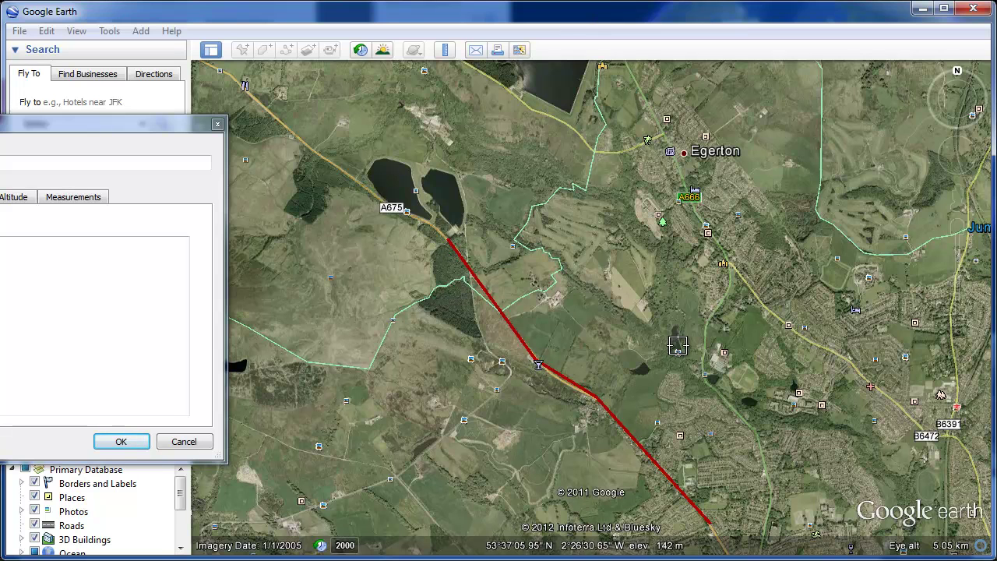
key("Up")
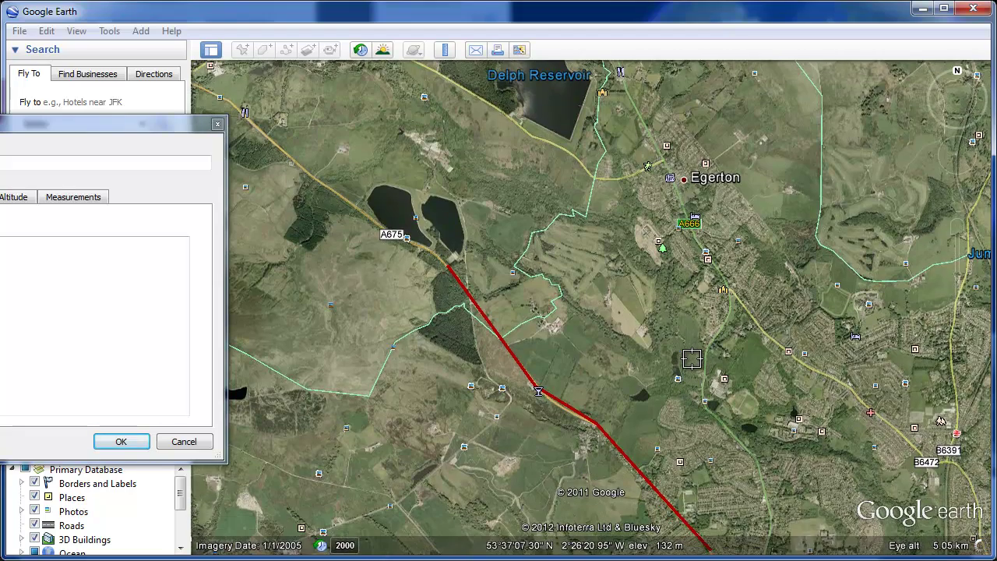
key("Down")
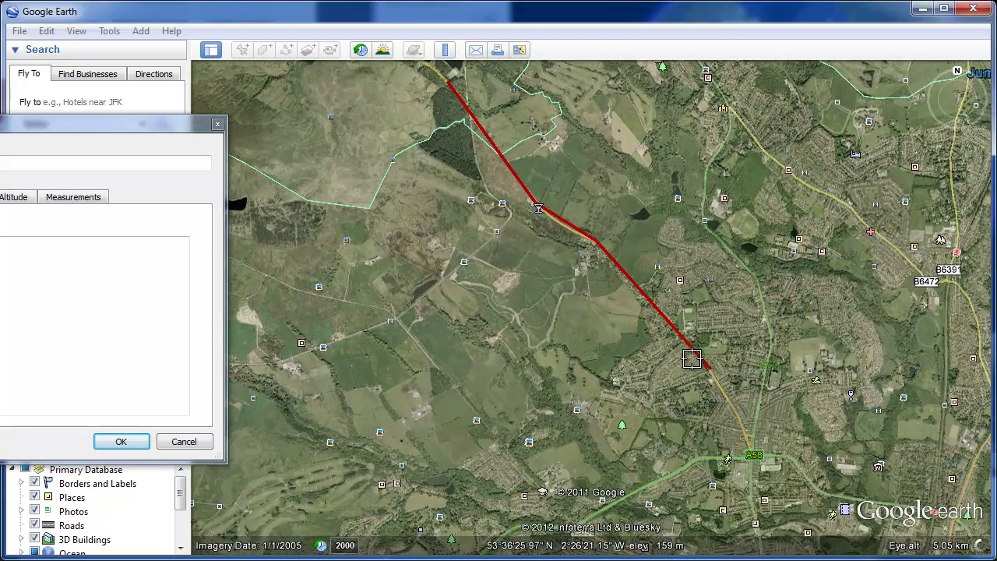
key("Down")
key("Down")
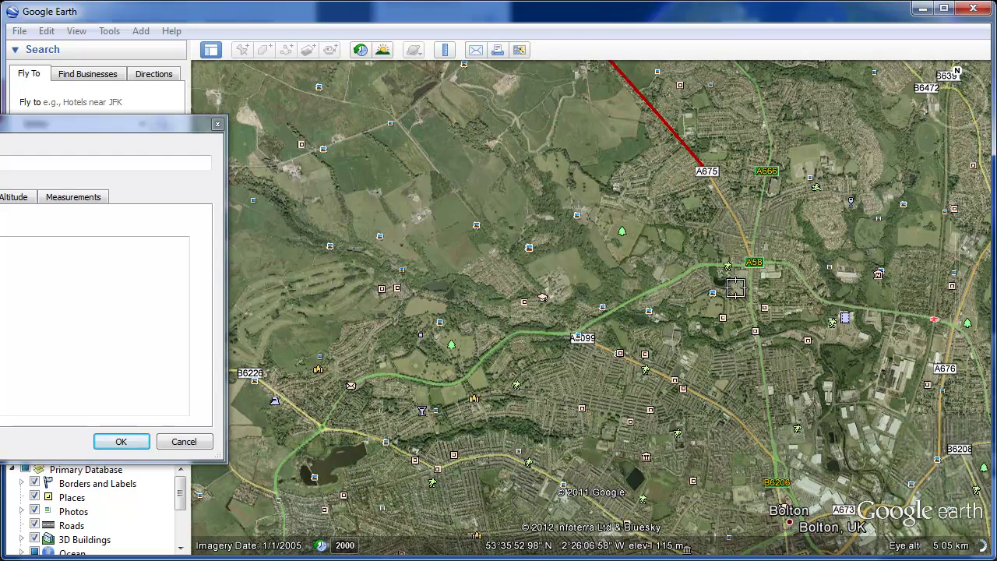
Extend the route down the A675 to the A58 and west along Sharples Park.
left_click(752, 260)
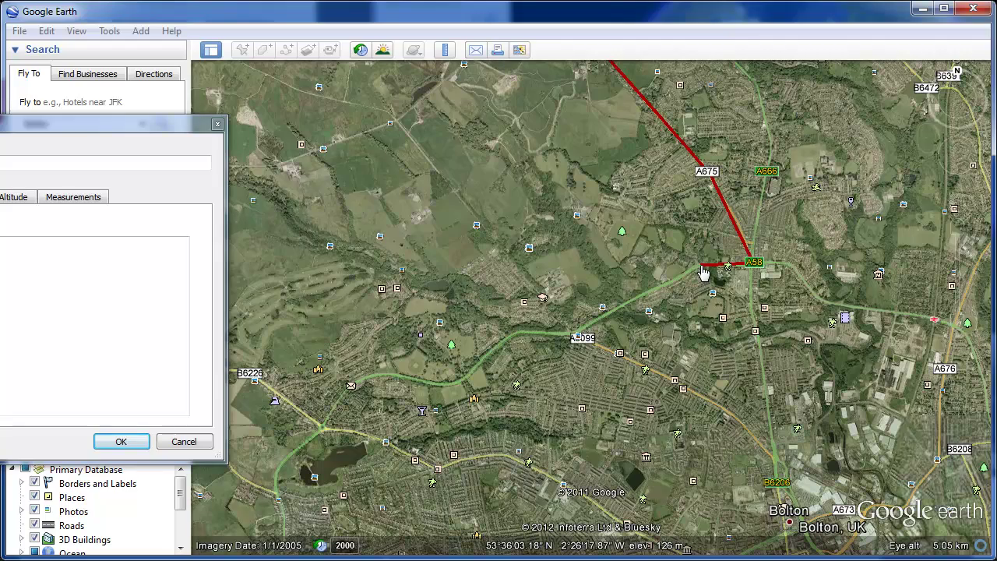
scroll(704, 272, "up", 5)
scroll(703, 272, "up", 2)
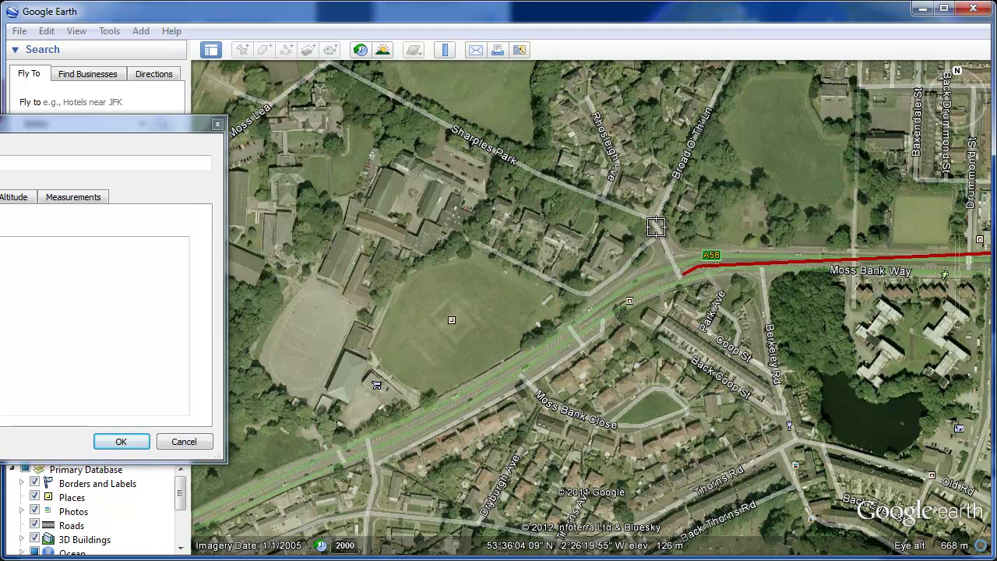
left_click(596, 200)
left_click(494, 158)
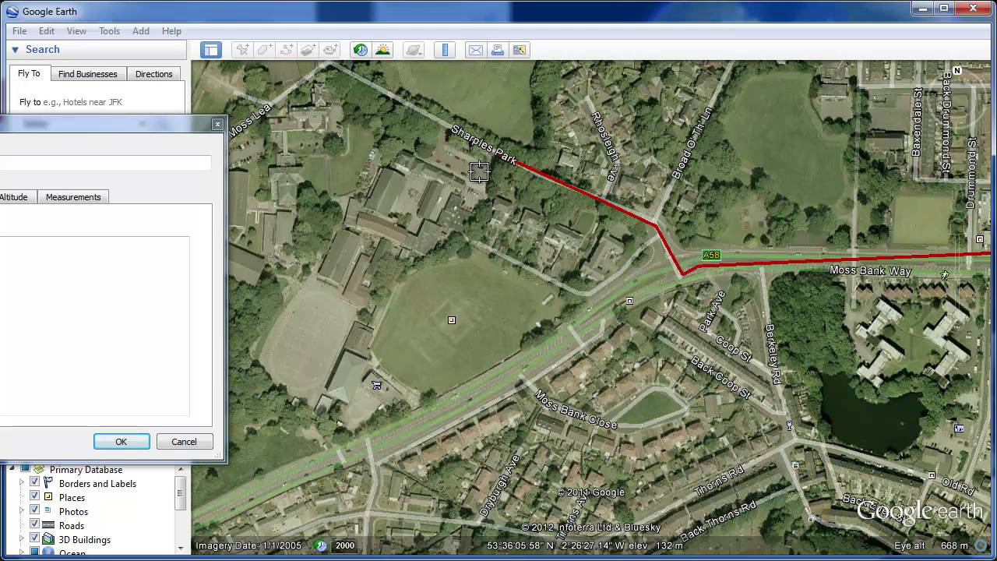
scroll(481, 182, "down", 5)
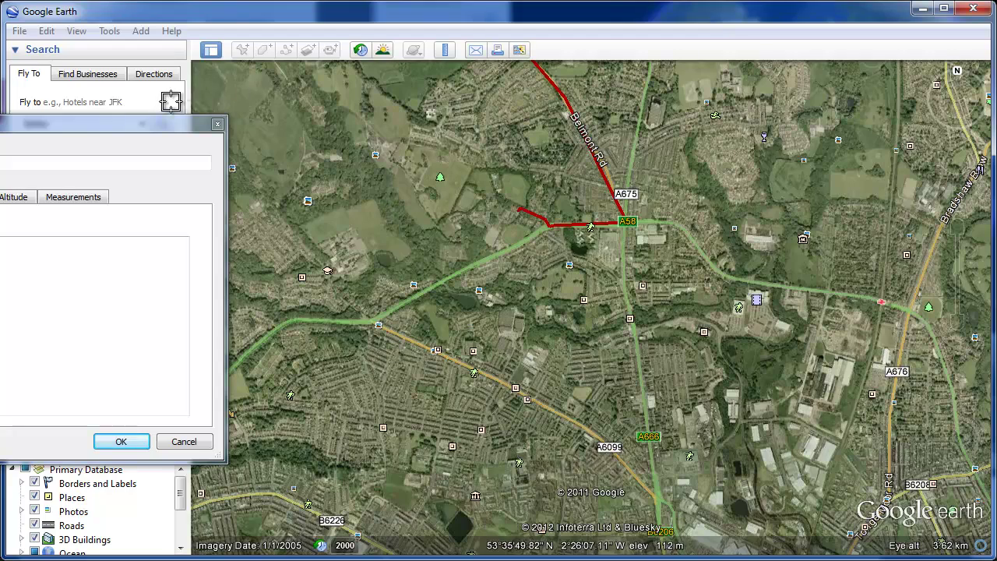
key("Up")
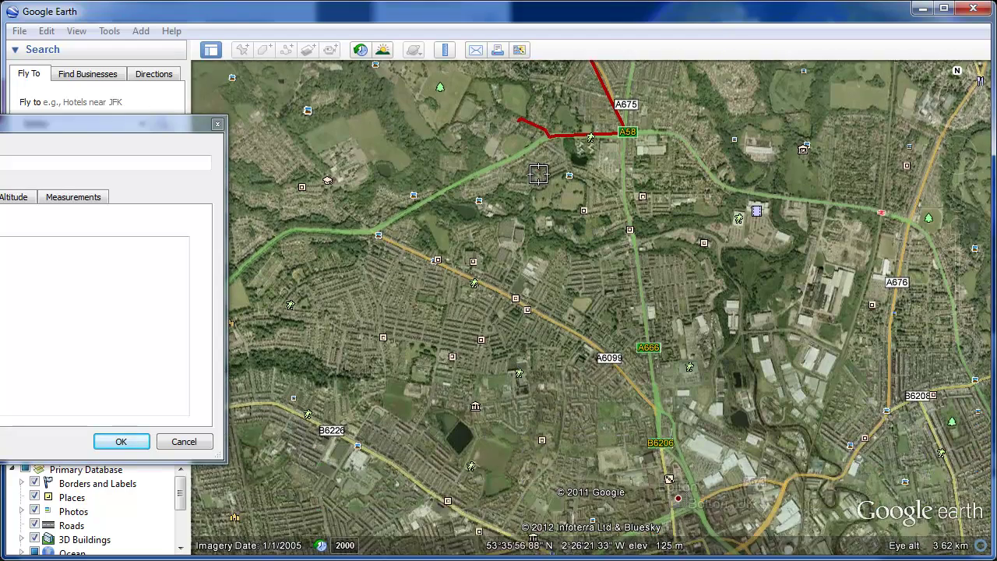
scroll(538, 173, "down", 3)
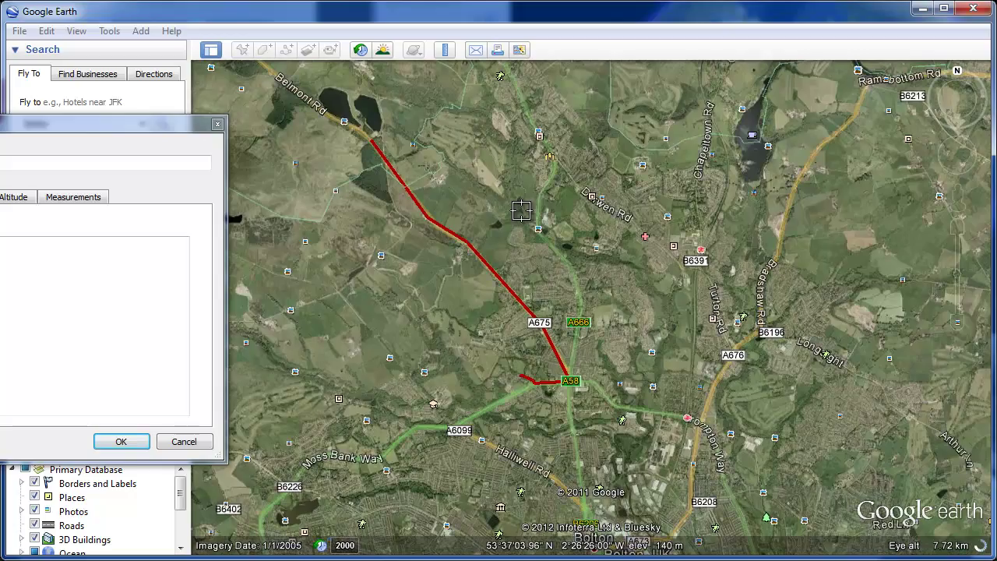
Save Route to School and show its elevation profile: 4.04 km, 123–234 m.
left_click(120, 441)
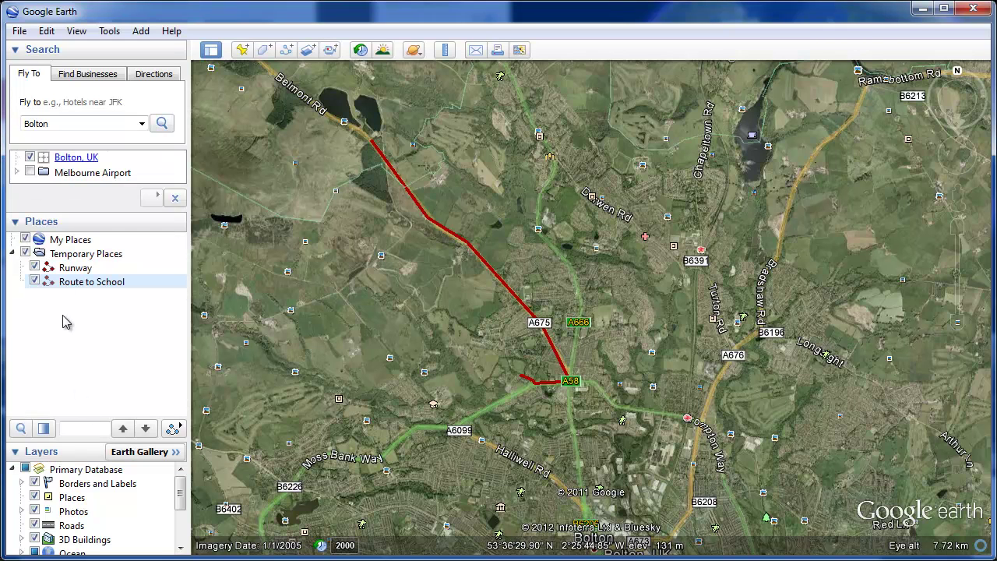
right_click(74, 287)
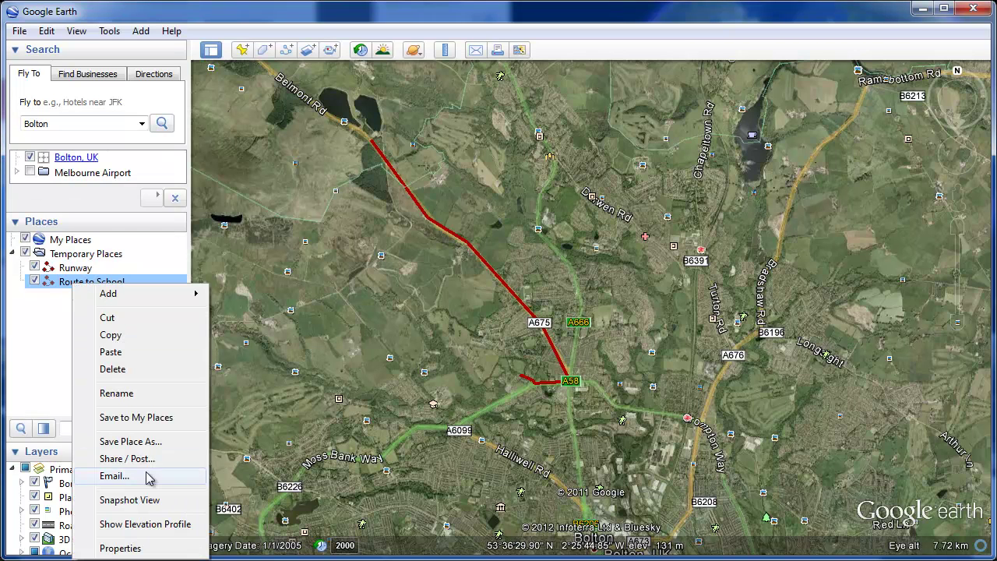
left_click(115, 524)
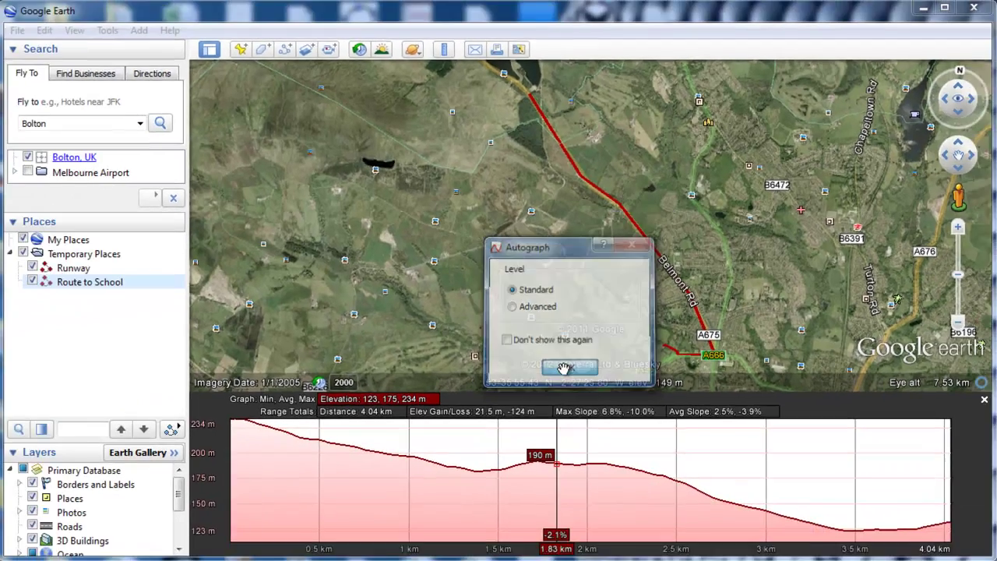
Start Autograph at Standard level and draw a gradient triangle between points (2, 1) and (6, 3).
left_click(536, 410)
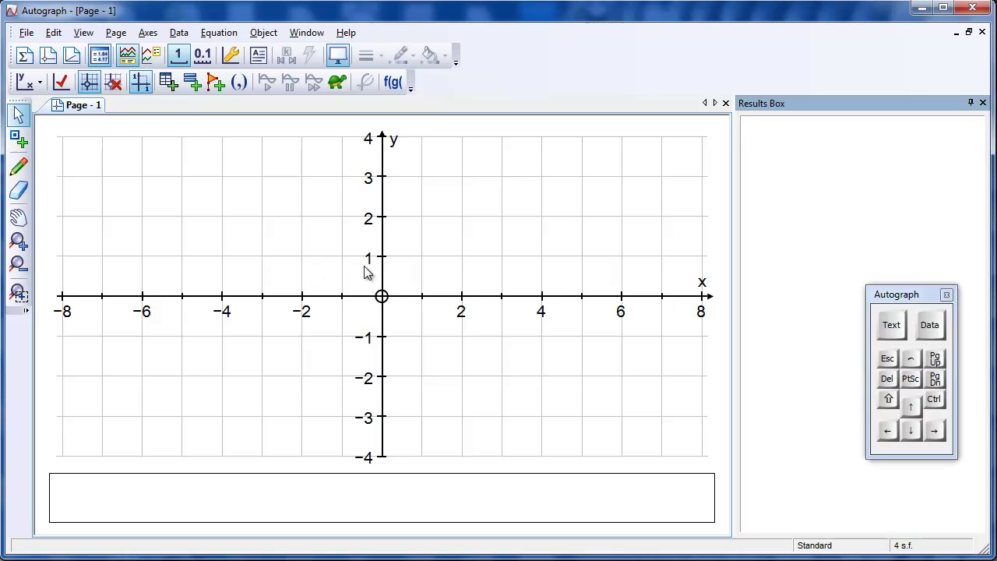
left_click(19, 139)
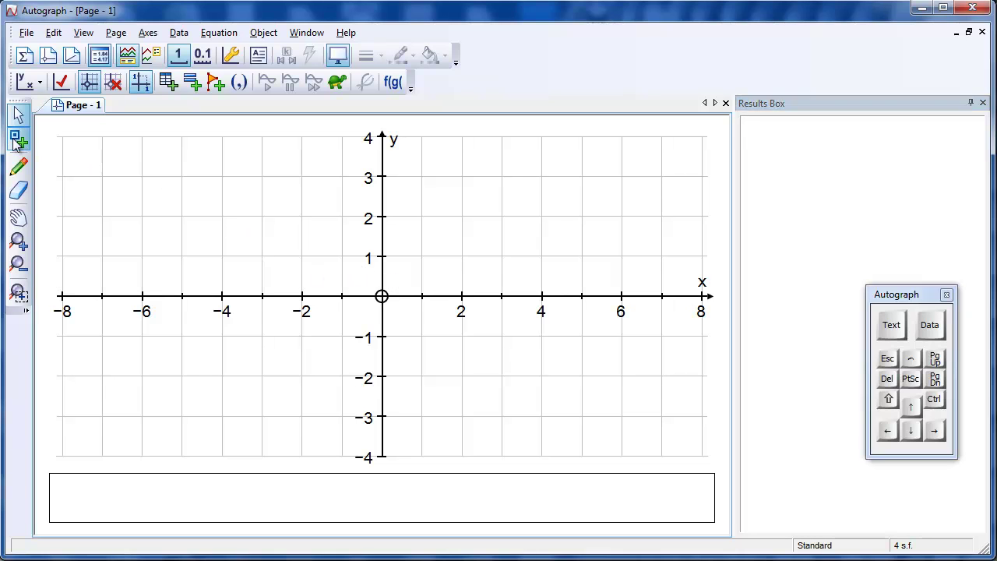
left_click(462, 257)
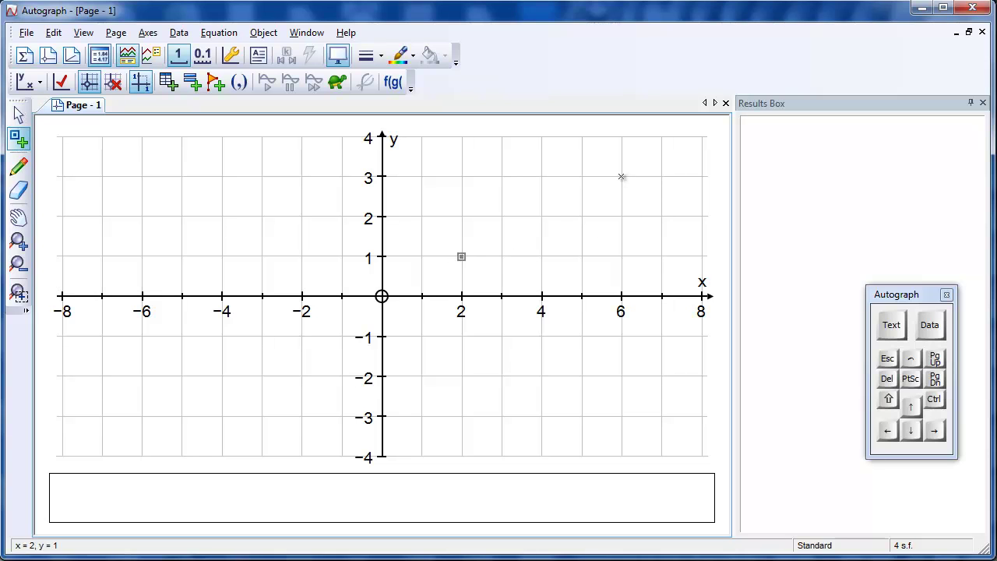
left_click(19, 115)
left_click_drag(632, 166, 441, 270)
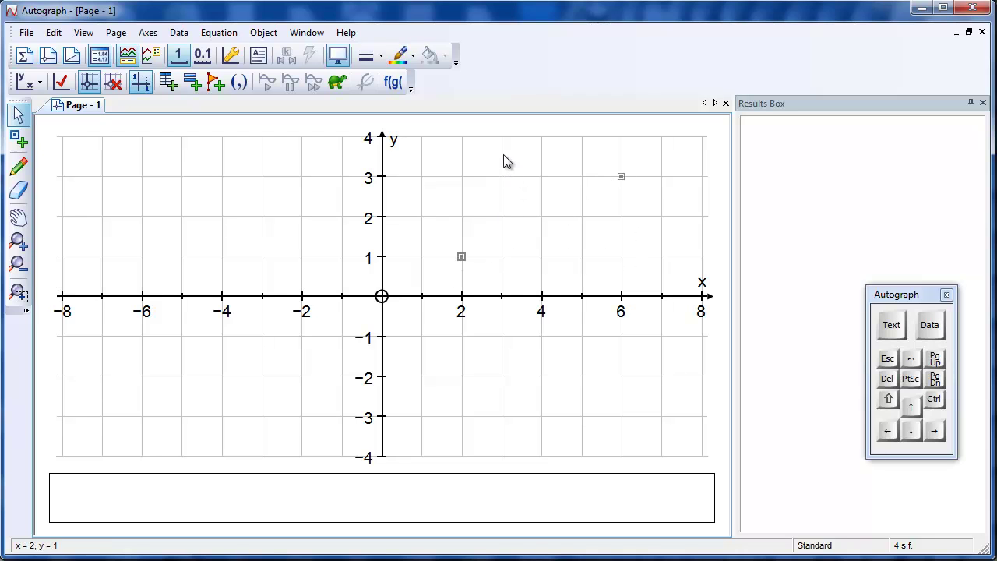
right_click(503, 155)
left_click(559, 478)
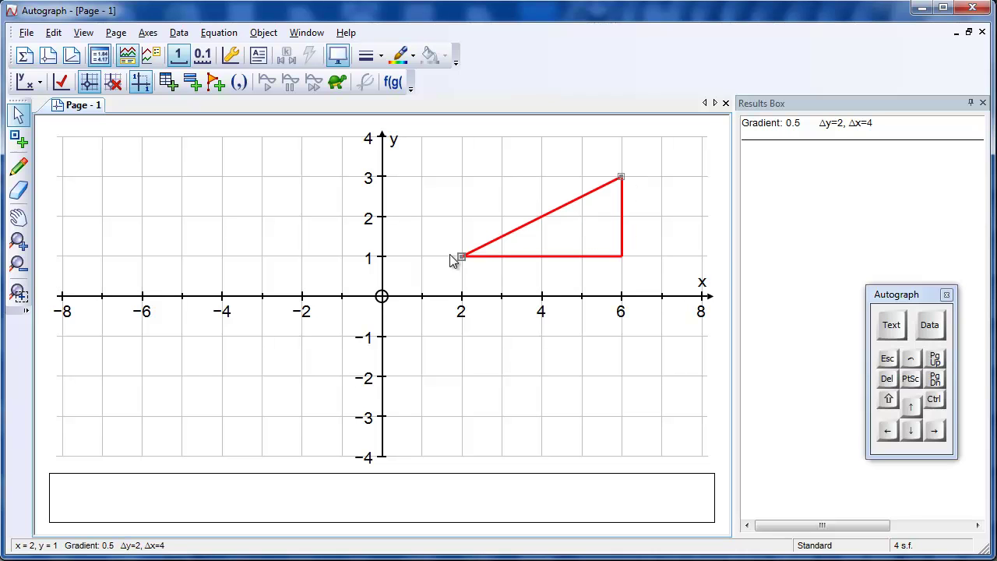
Place the text label 'Gradient: 0.5, Δy=2, Δx=4' below the triangle.
left_click(532, 222)
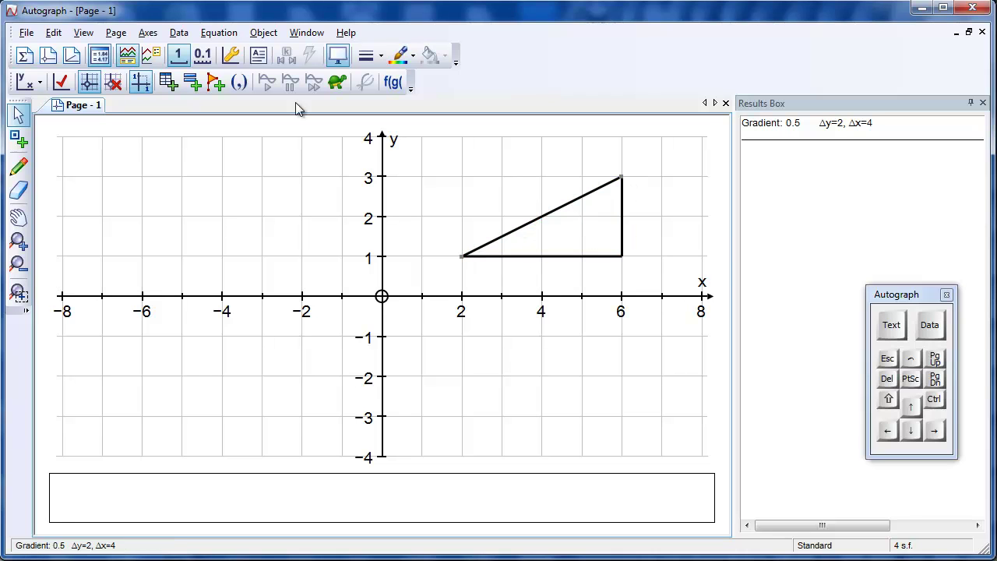
left_click(259, 56)
left_click(43, 370)
left_click_drag(392, 296, 587, 344)
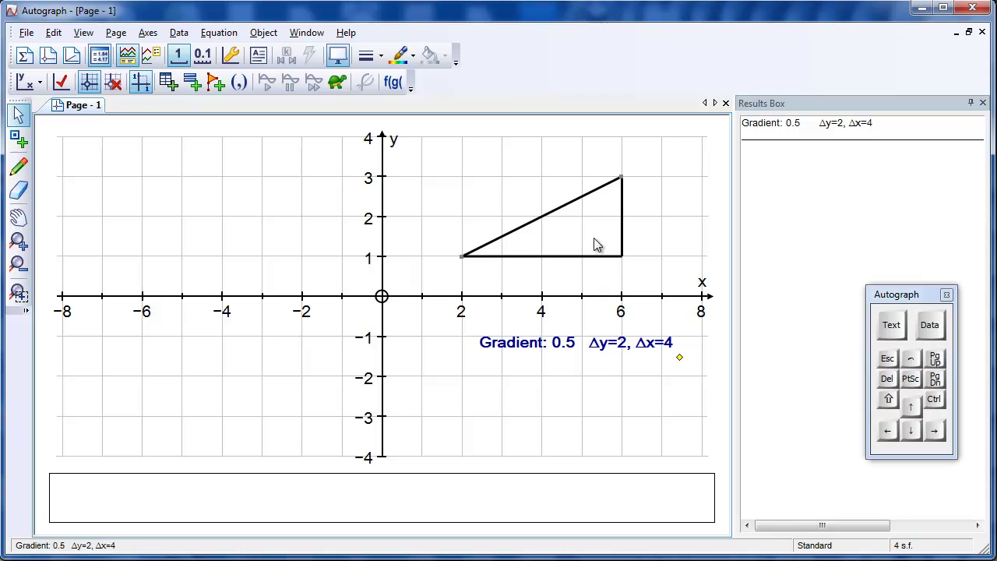
Drag the triangle's vertex at (6, 3) toward (5, 3), then deselect the triangle.
left_click(620, 209)
left_click(621, 175)
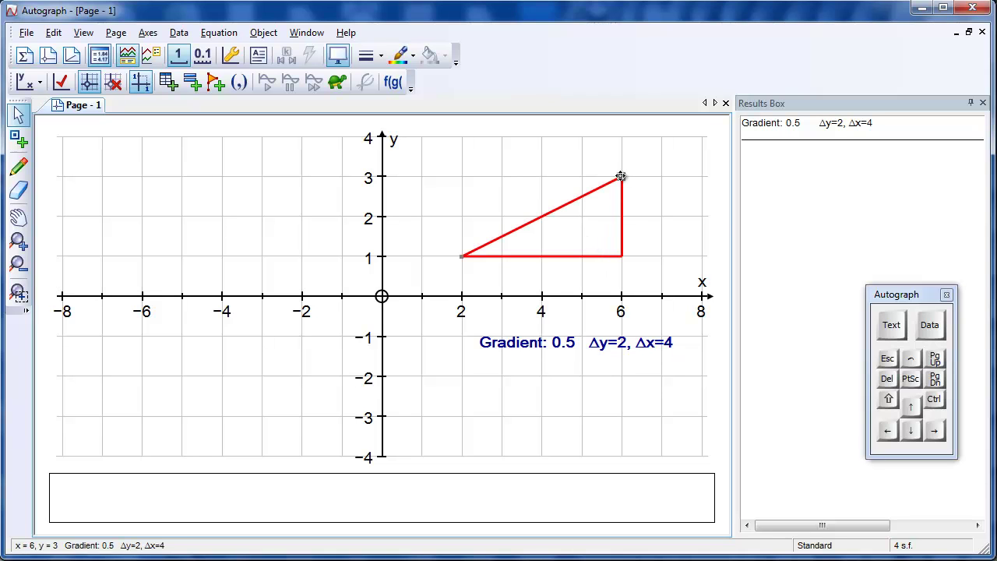
left_click_drag(621, 176, 603, 191)
left_click(566, 240)
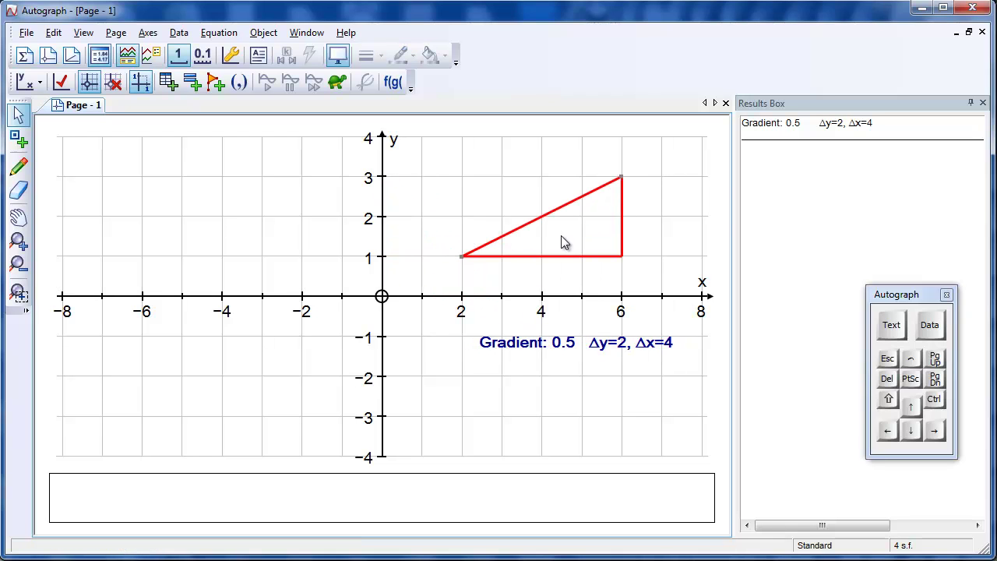
Enter y = x so it plots as Equation 1 through the origin.
right_click(461, 196)
left_click(516, 204)
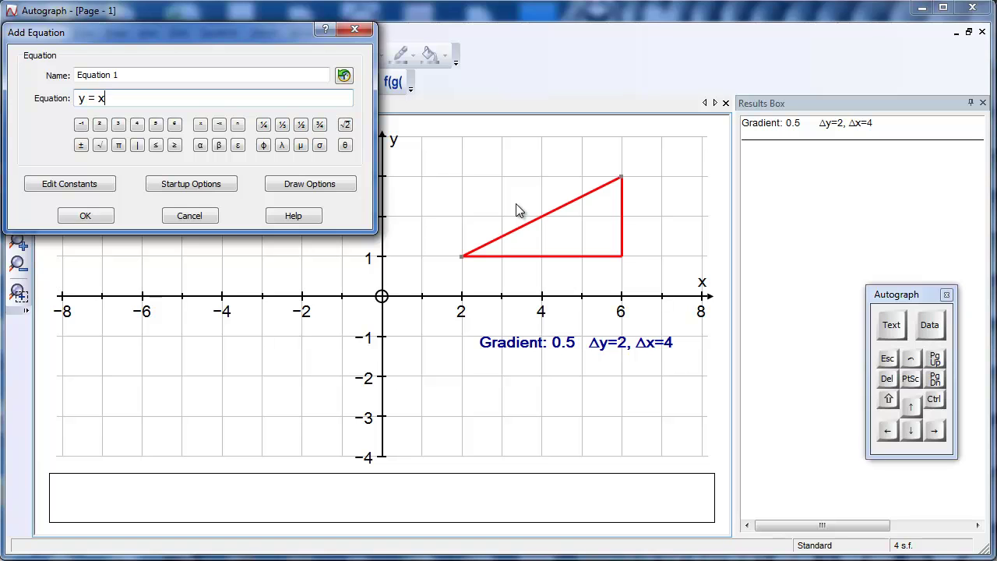
key("Return")
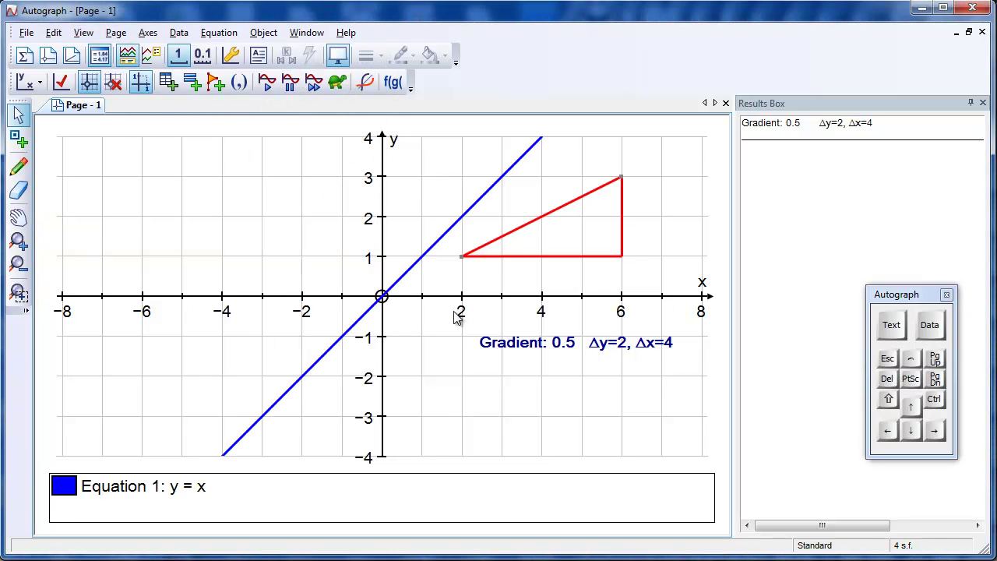
Plot Equation 2, y = mx with m = 1, and move the m constant controller clear of the graph.
right_click(491, 204)
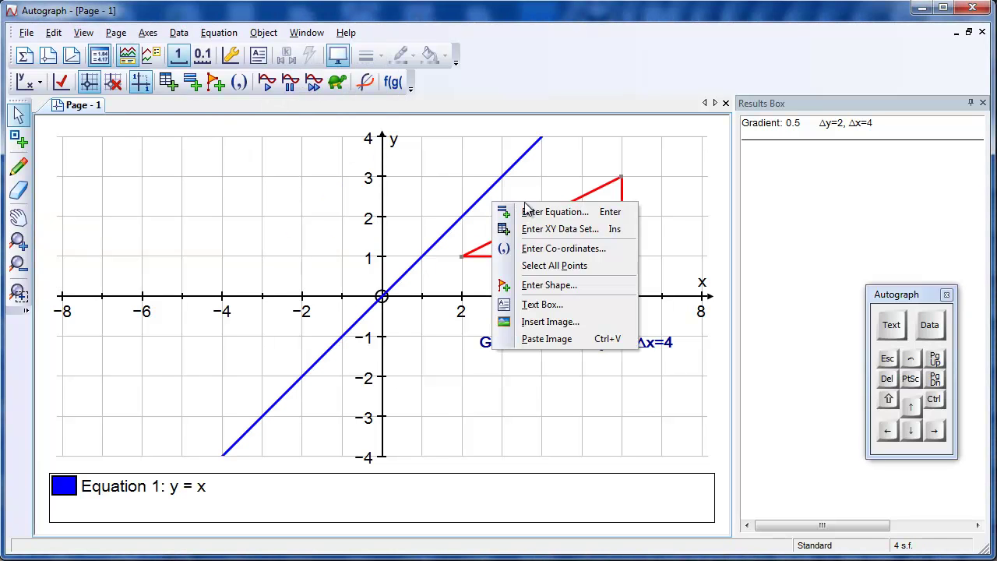
left_click(539, 211)
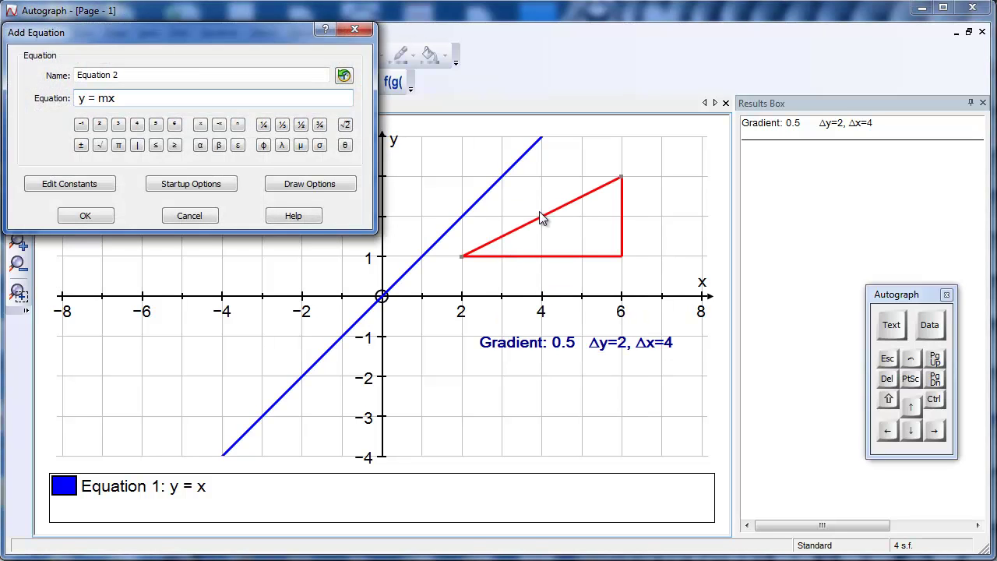
left_click(71, 185)
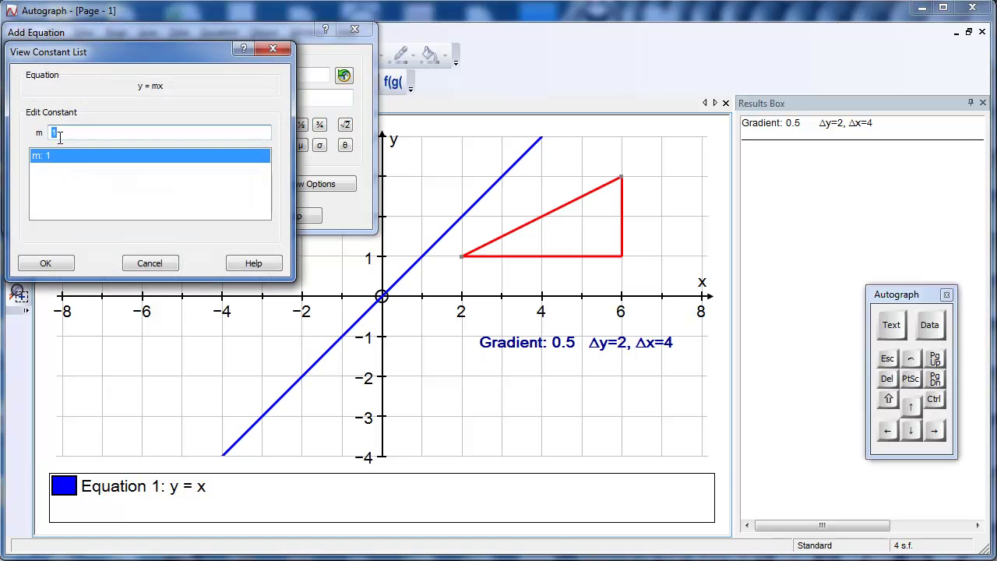
left_click(47, 263)
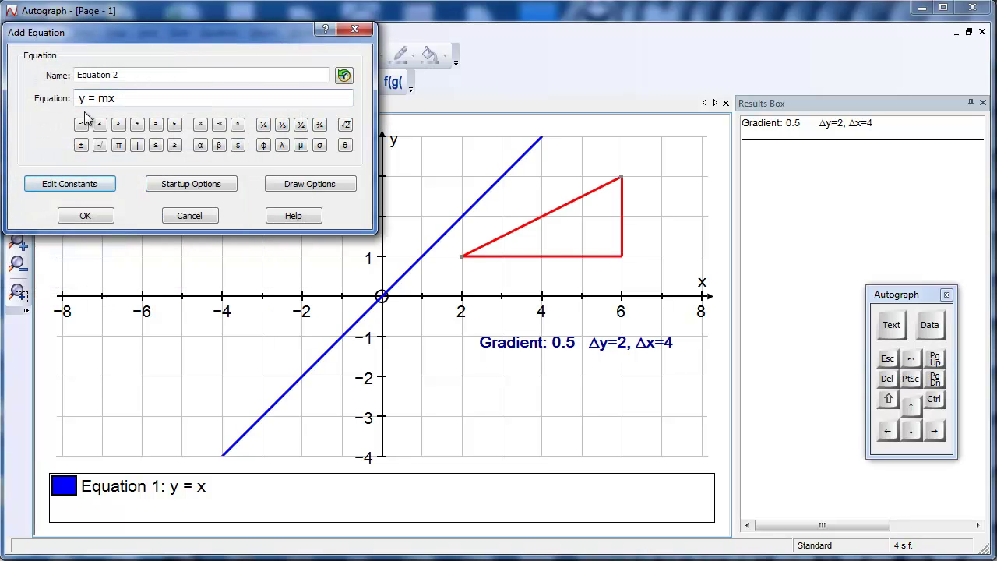
left_click(86, 218)
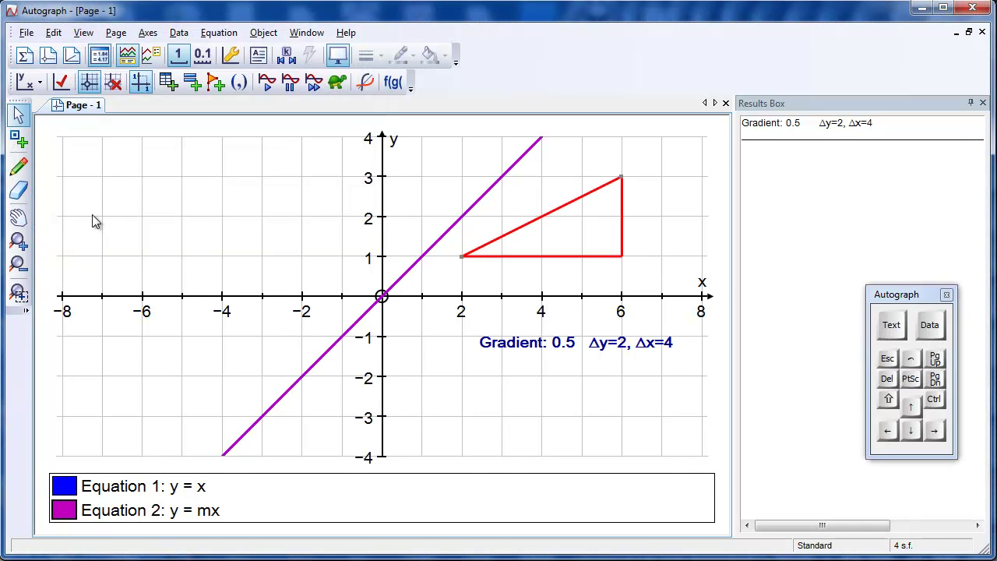
left_click(286, 61)
left_click_drag(225, 127, 601, 45)
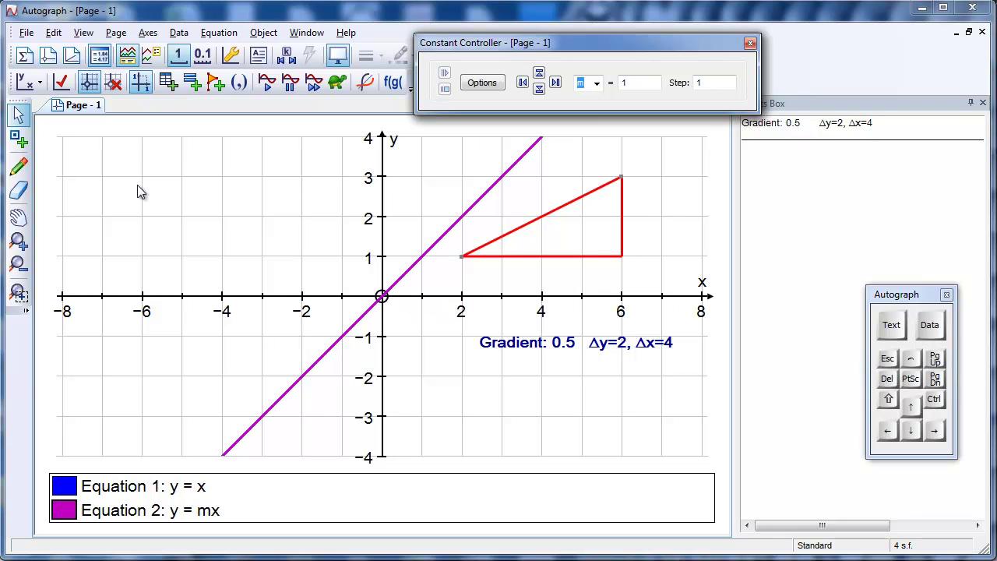
Step the constant m up from 1 to 3 to steepen y = mx.
left_click(22, 167)
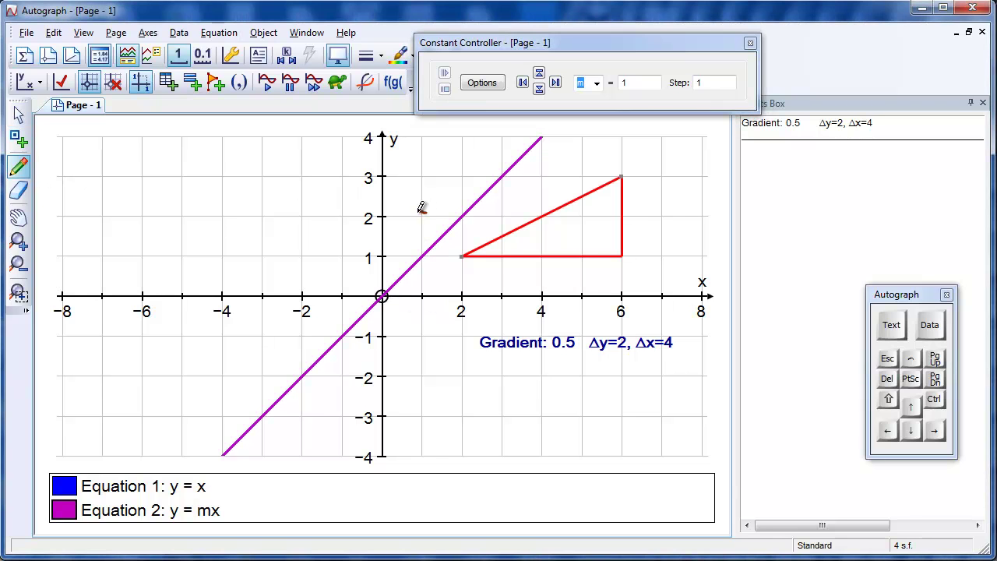
left_click(538, 73)
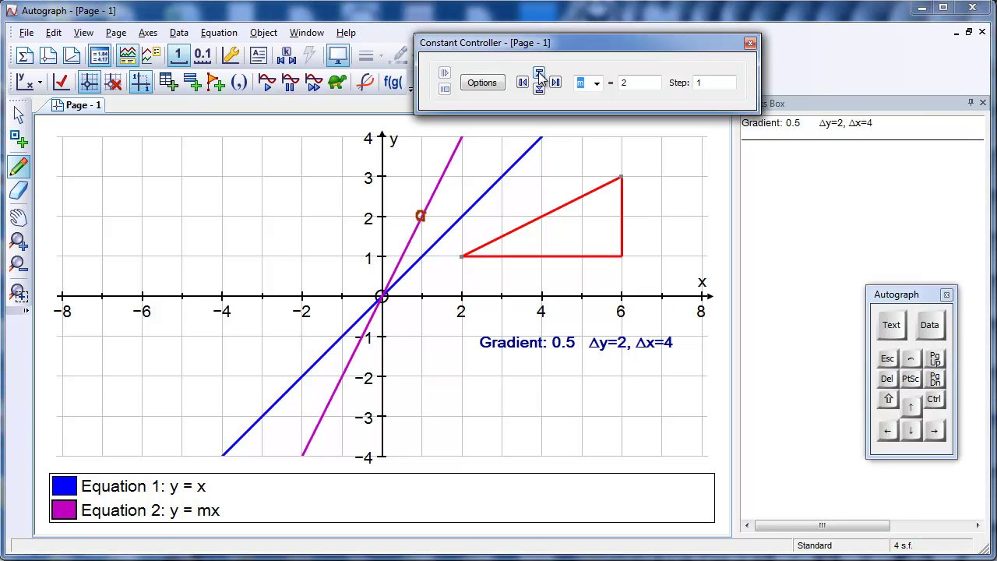
left_click(424, 169)
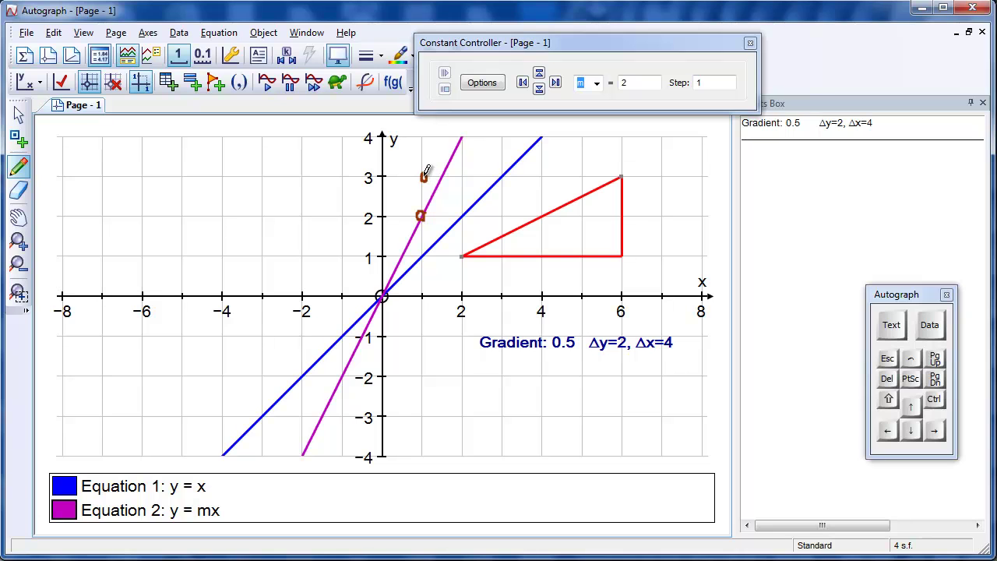
left_click(539, 73)
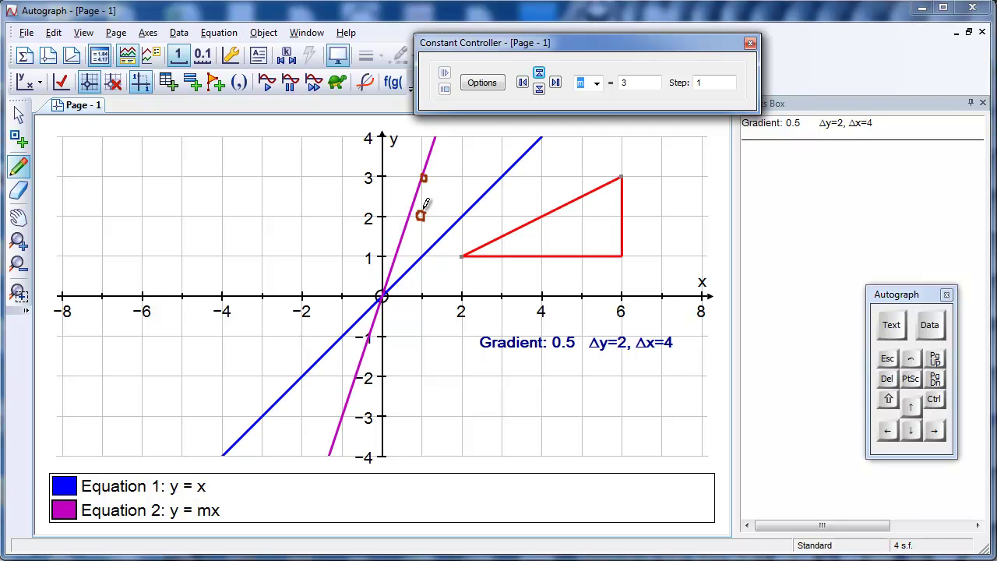
Enter a point on the line y = mx at x = 1.
left_click(21, 116)
left_click(19, 115)
left_click(410, 211)
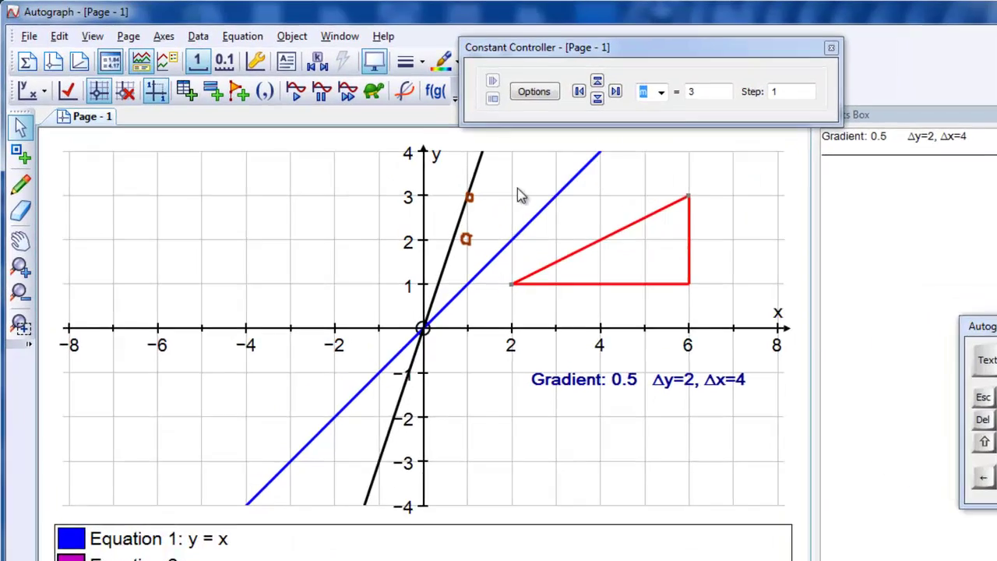
right_click(520, 187)
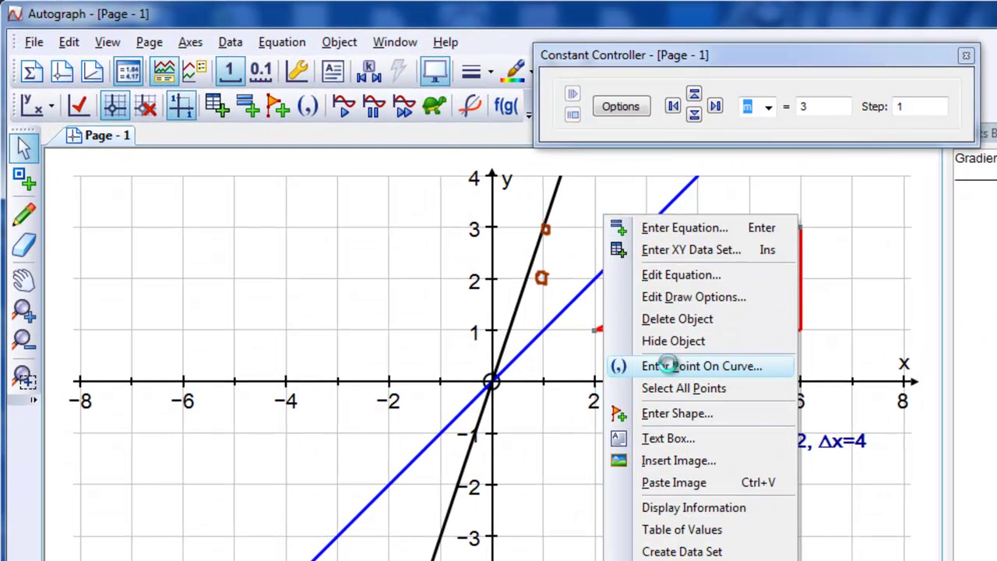
left_click(672, 372)
type("1")
left_click(67, 152)
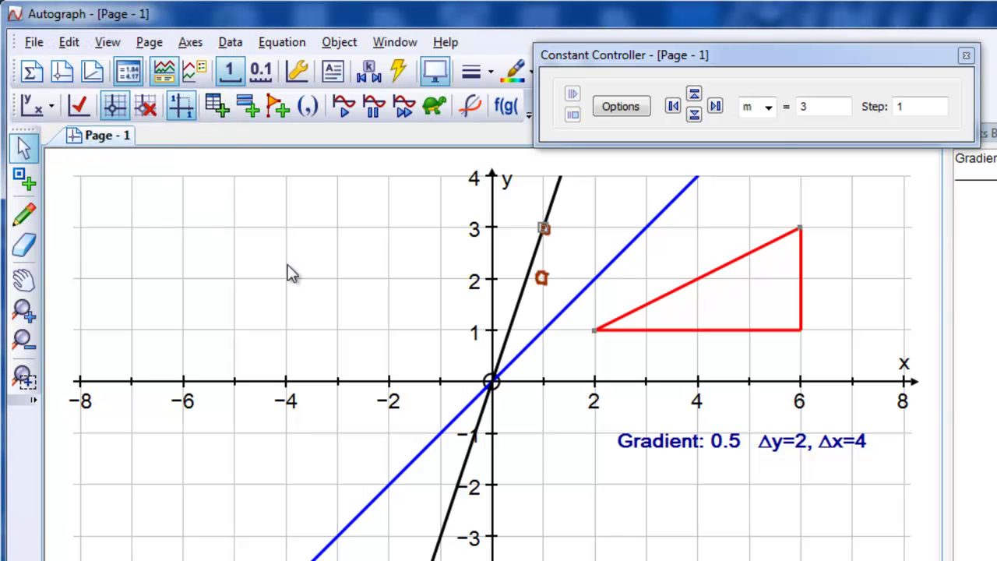
Place a point at the origin on y = mx.
left_click(24, 179)
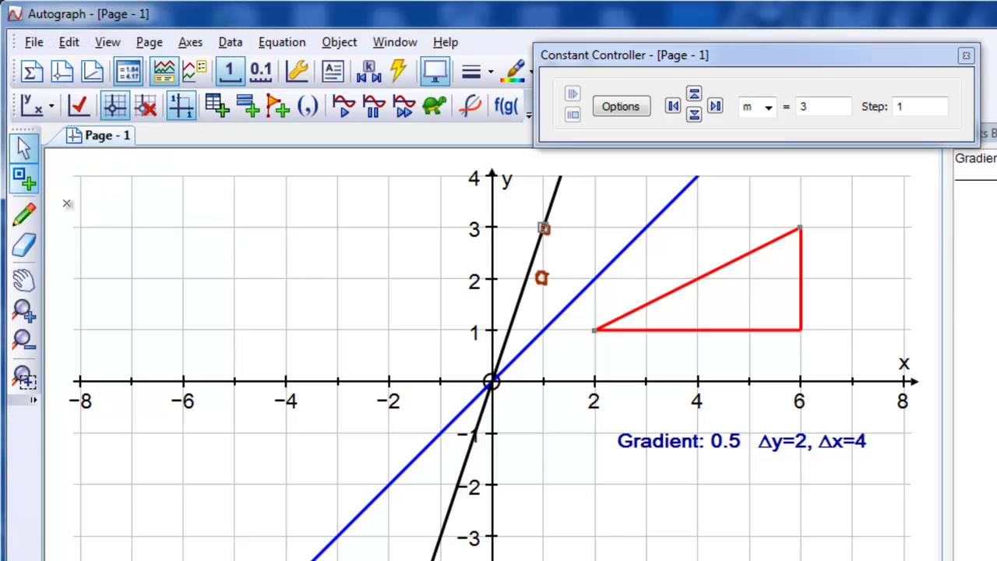
left_click(493, 383)
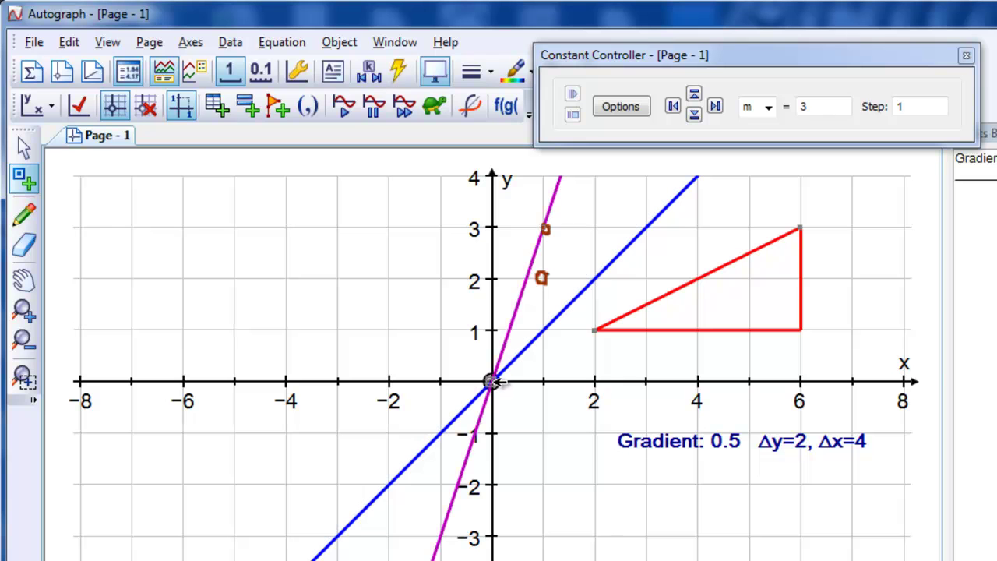
left_click(23, 148)
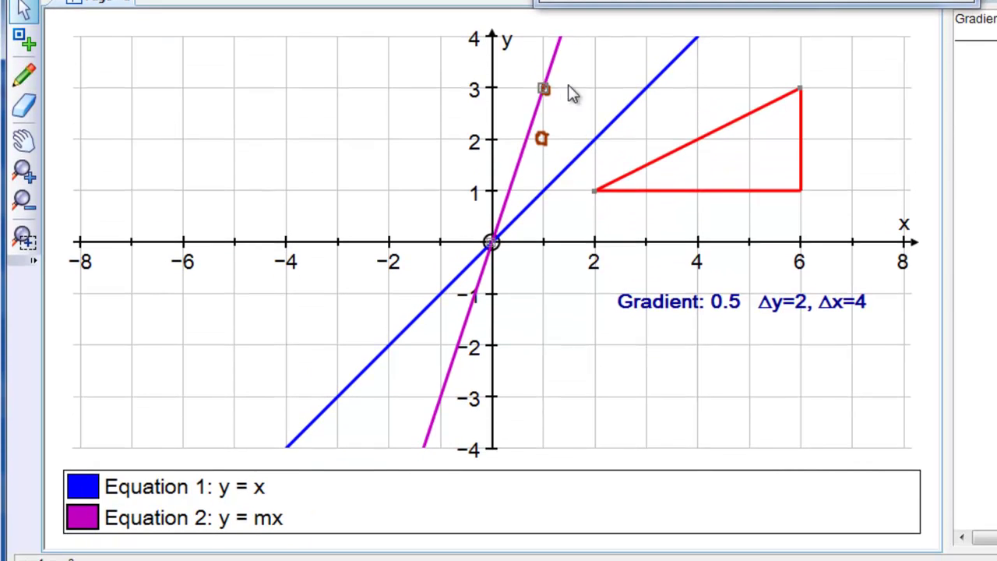
Draw a gradient triangle between the two points, then select all scribbles.
right_click(575, 230)
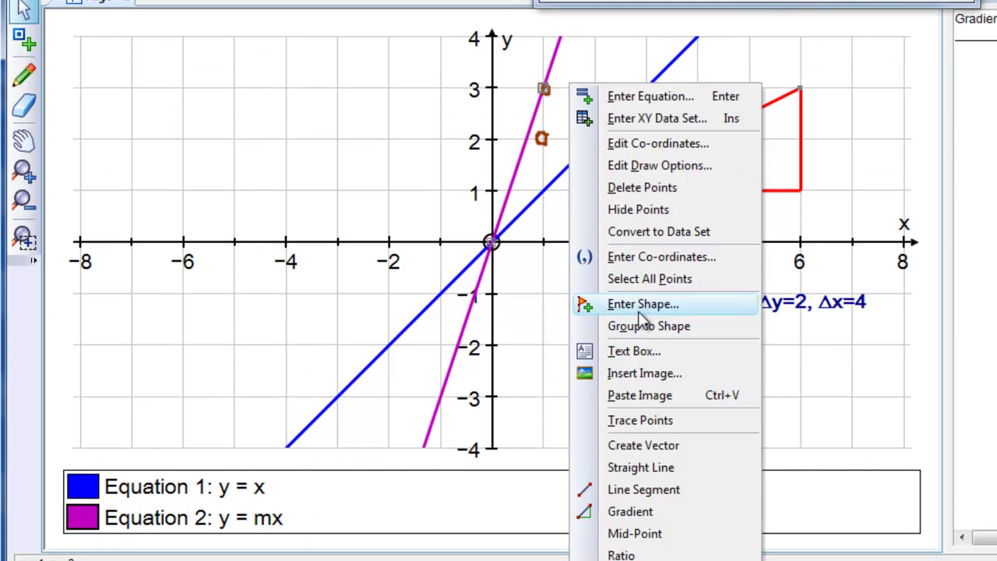
left_click(643, 511)
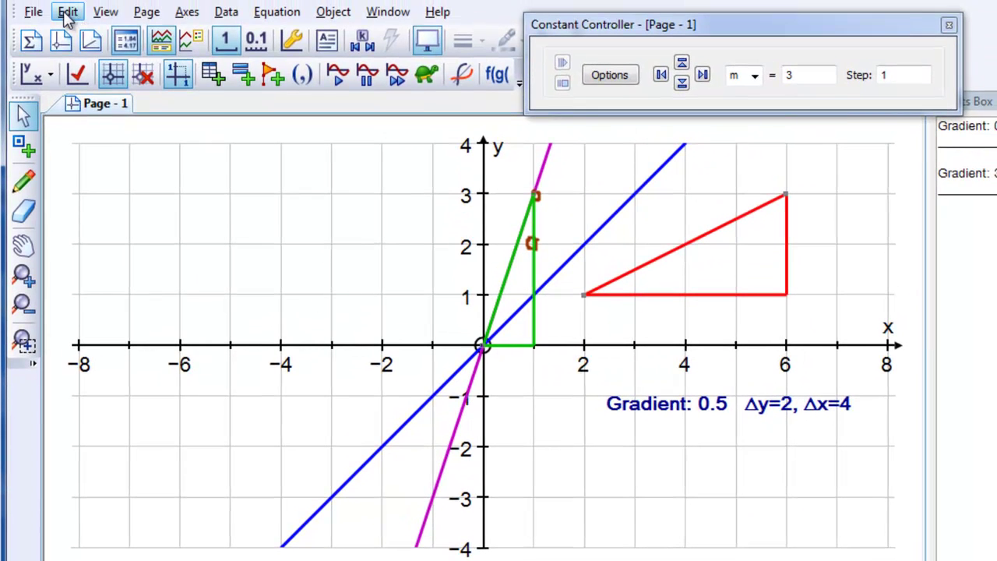
left_click(68, 12)
left_click(91, 126)
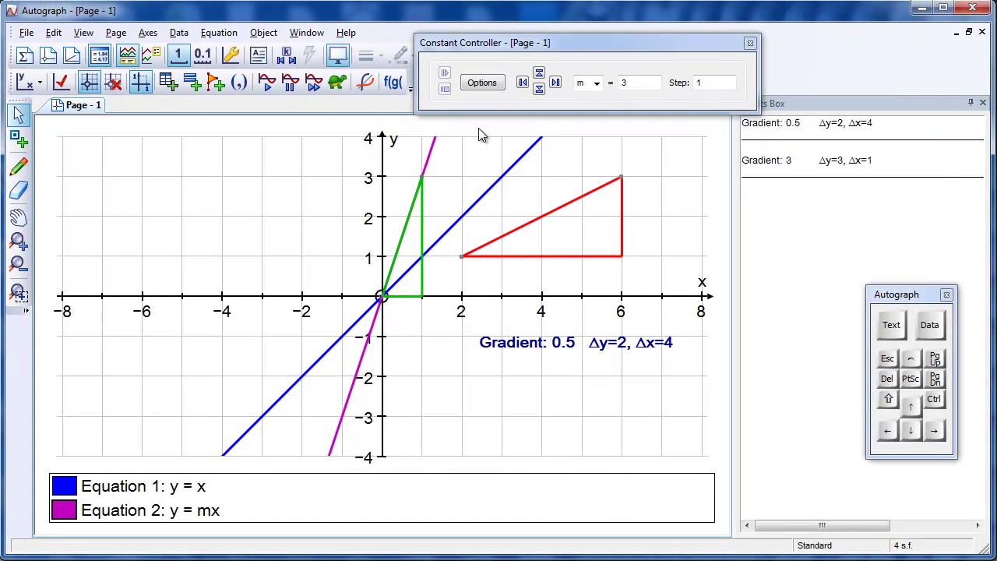
Raise m step by step to steepen the line, then lower it back to 1.
left_click(526, 45)
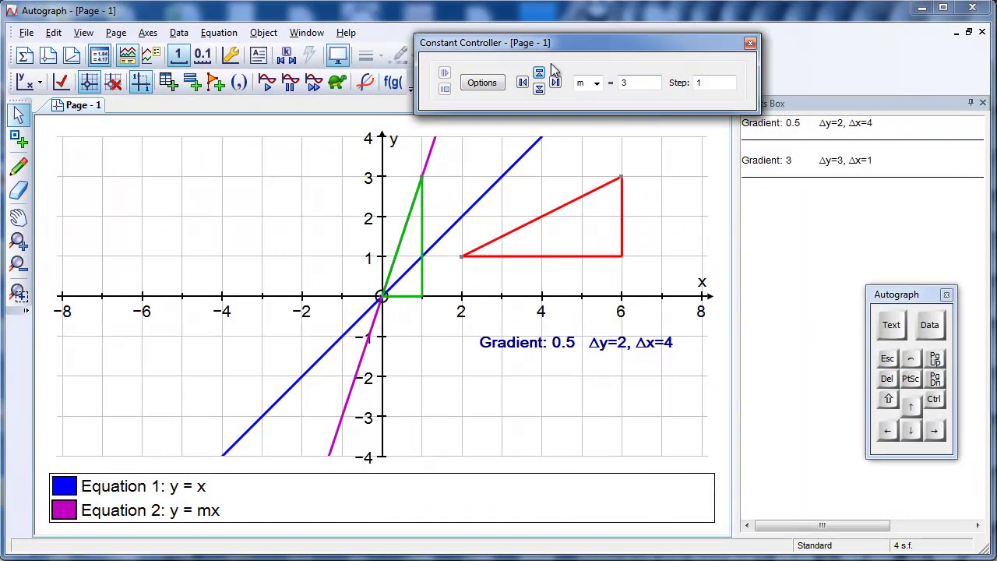
left_click(539, 73)
left_click(539, 73)
left_click(539, 73)
left_click(539, 73)
left_click(539, 73)
left_click(539, 73)
left_click(538, 73)
left_click(539, 89)
left_click(539, 89)
left_click(538, 89)
left_click(539, 90)
left_click(539, 89)
left_click(539, 89)
left_click(538, 90)
left_click(539, 89)
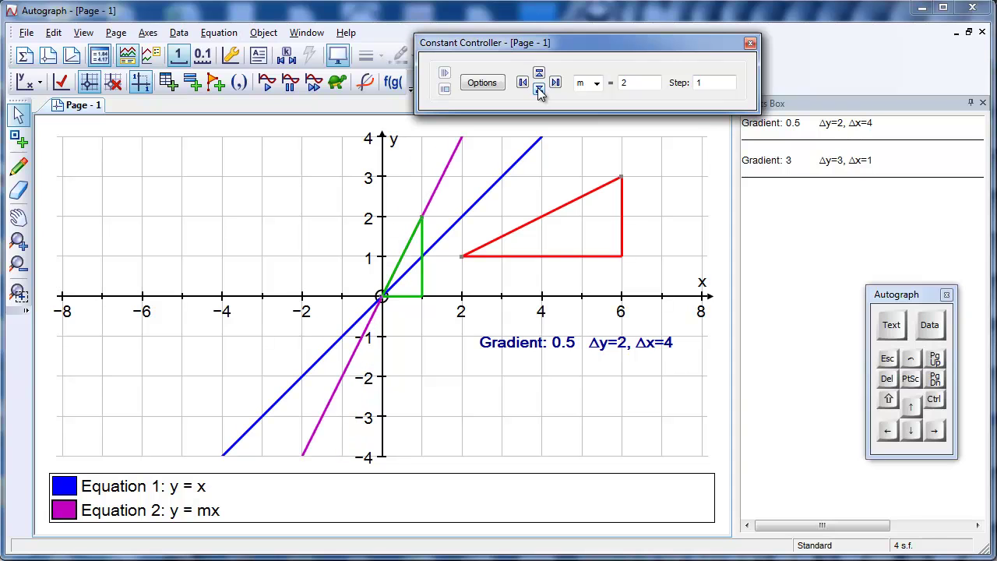
left_click(539, 90)
left_click(523, 83)
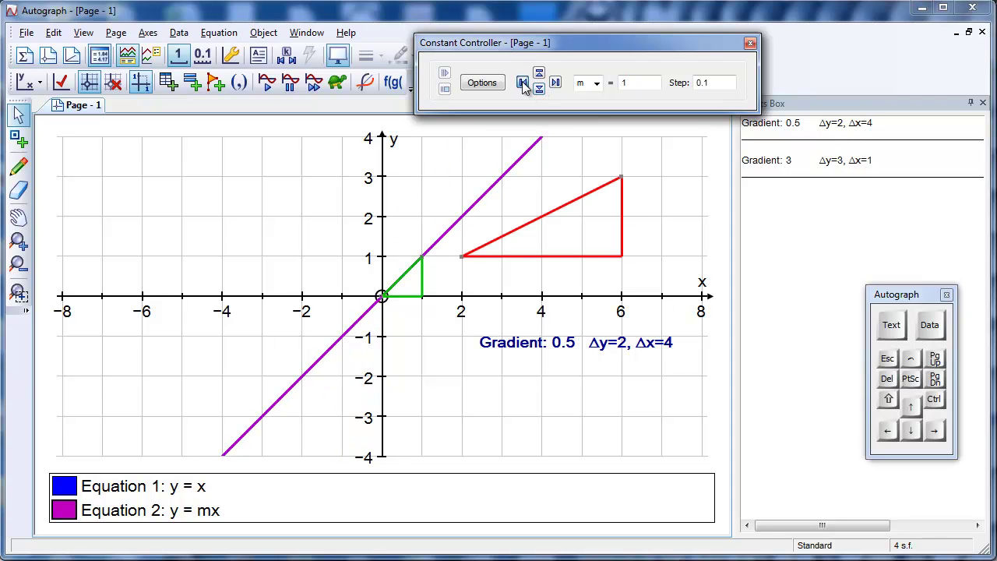
Lower m through 0.4, 0.1 and 0 to -1, then sweep it up to 1.9.
left_click(539, 89)
left_click(539, 90)
left_click(539, 89)
left_click(539, 89)
left_click(539, 90)
left_click(539, 90)
left_click(539, 89)
left_click(539, 90)
left_click(538, 90)
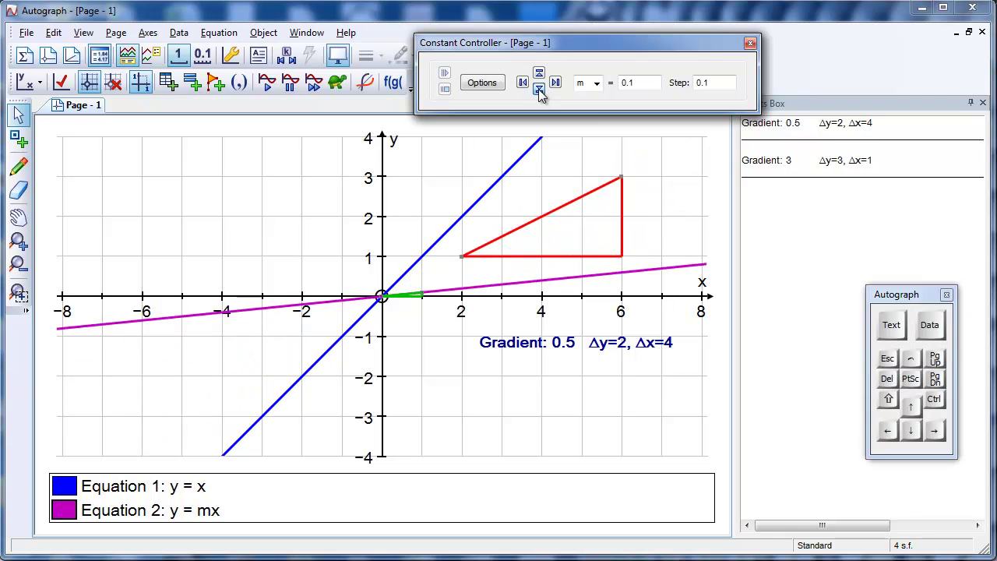
left_click(538, 90)
left_click(539, 90)
left_click(539, 89)
left_click(539, 89)
left_click(539, 89)
left_click(539, 90)
left_click(539, 90)
left_click(539, 90)
left_click(539, 89)
left_click(539, 89)
left_click(539, 90)
left_click(539, 90)
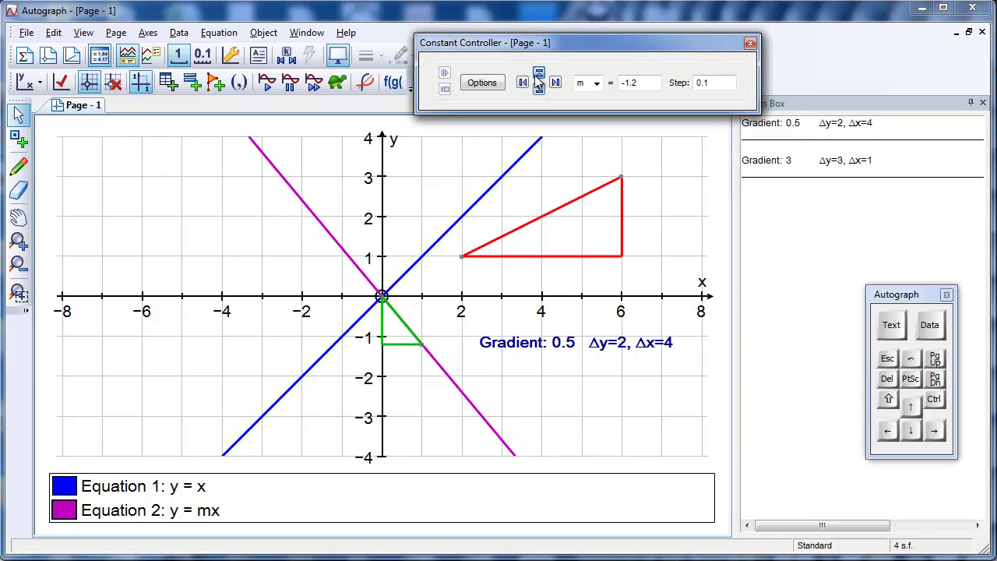
left_click_drag(539, 74, 538, 81)
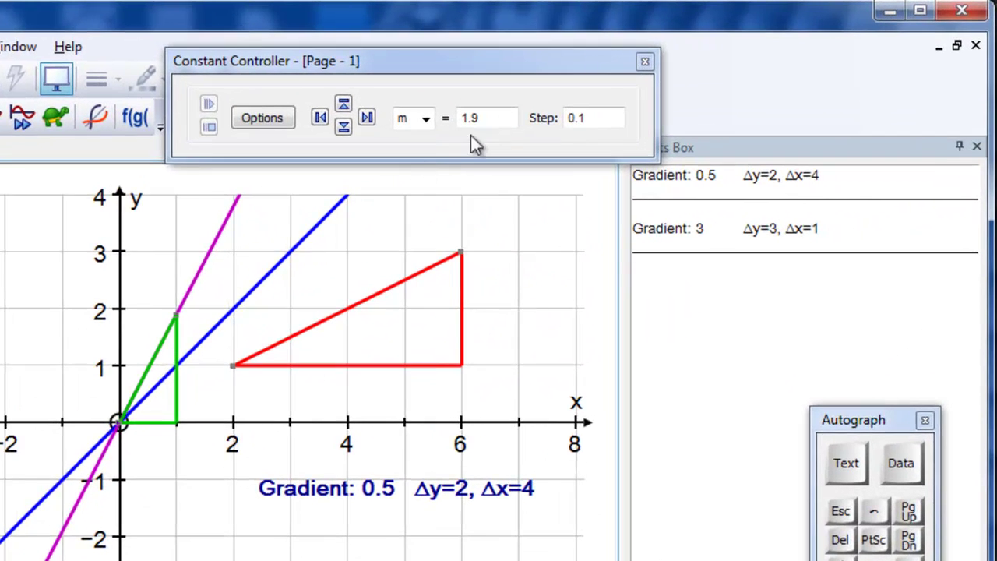
Replace the m value 1.9 with 31/3500.
left_click(648, 82)
left_click_drag(499, 117, 438, 127)
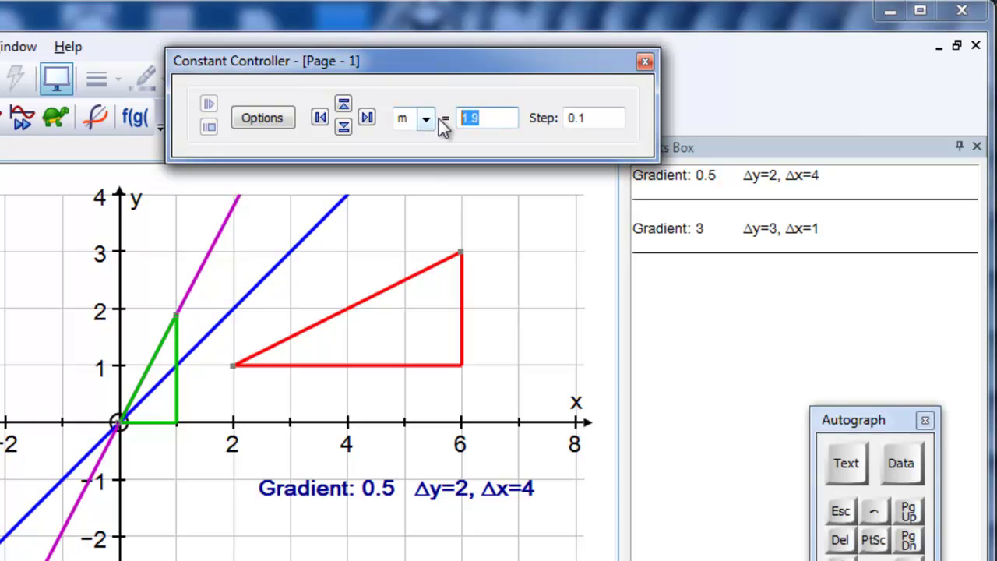
type("0")
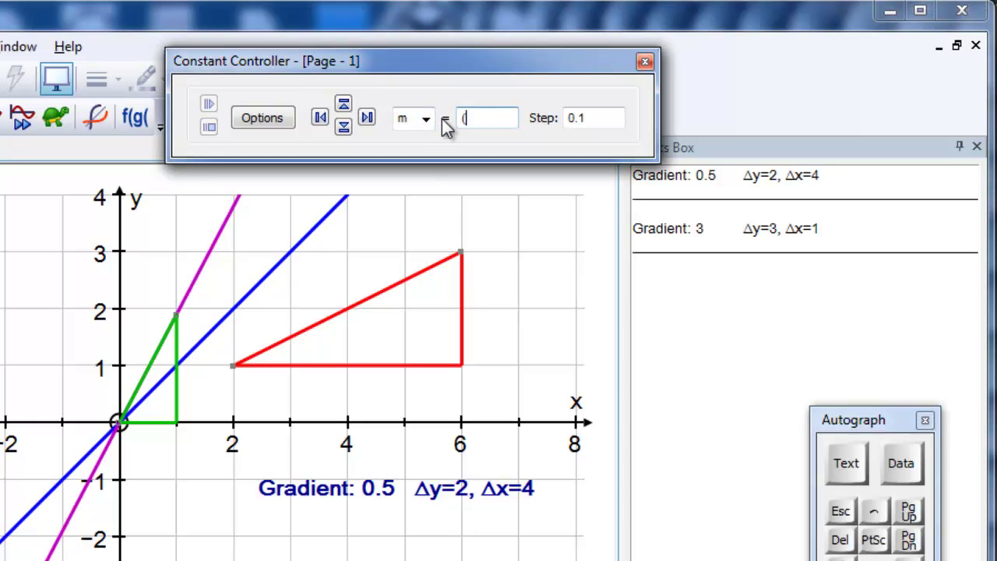
type("31/3500)")
key("Return")
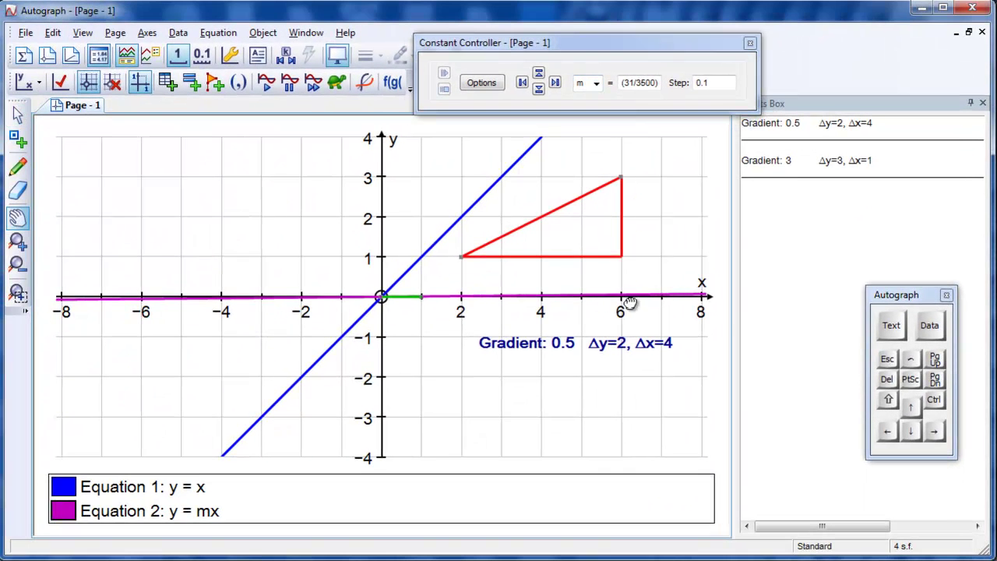
Pan along the nearly flat line and back to the triangle, then close the controller.
mouse_move(629, 300)
left_mouse_down()
mouse_move(474, 315)
mouse_move(483, 303)
mouse_move(394, 307)
left_mouse_up()
left_click_drag(597, 309, 351, 307)
left_click_drag(540, 313, 291, 308)
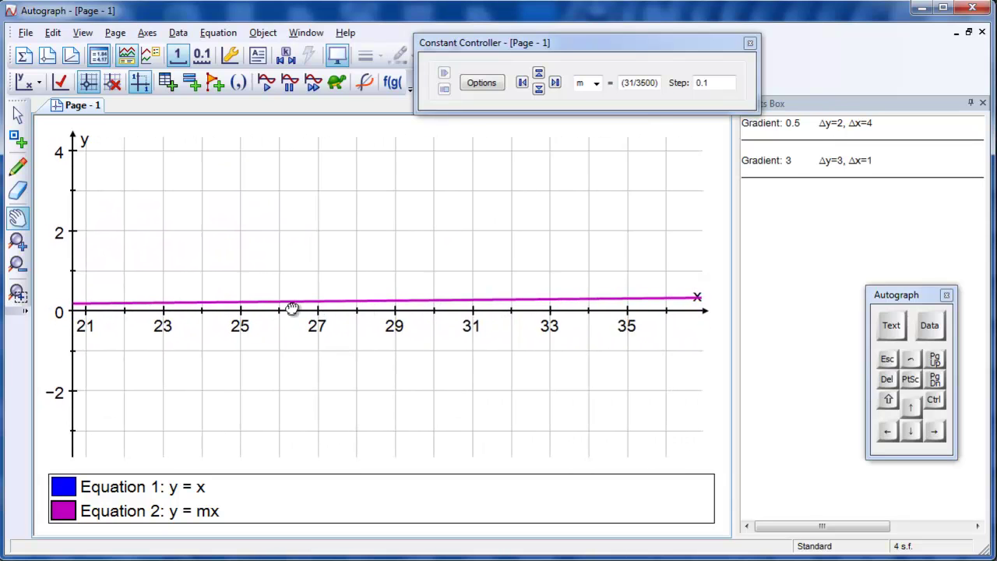
mouse_move(516, 301)
left_mouse_down()
mouse_move(330, 302)
mouse_move(474, 320)
left_mouse_up()
left_click_drag(278, 335, 402, 309)
mouse_move(151, 305)
left_mouse_down()
mouse_move(322, 305)
mouse_move(296, 291)
left_mouse_up()
left_click_drag(140, 291, 272, 289)
left_click_drag(72, 300, 289, 300)
mouse_move(165, 300)
left_mouse_down()
mouse_move(355, 300)
mouse_move(362, 289)
left_mouse_up()
mouse_move(265, 290)
left_mouse_down()
mouse_move(425, 296)
mouse_move(346, 302)
left_mouse_up()
left_click_drag(452, 300, 372, 314)
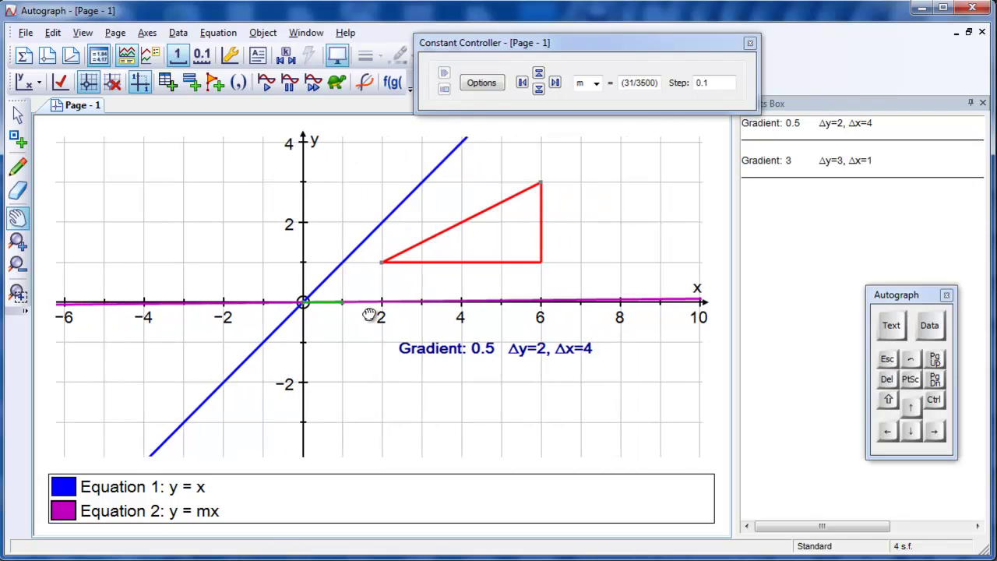
Minimise Autograph and zoom Google Earth out from Bolton to the whole globe.
left_click(921, 9)
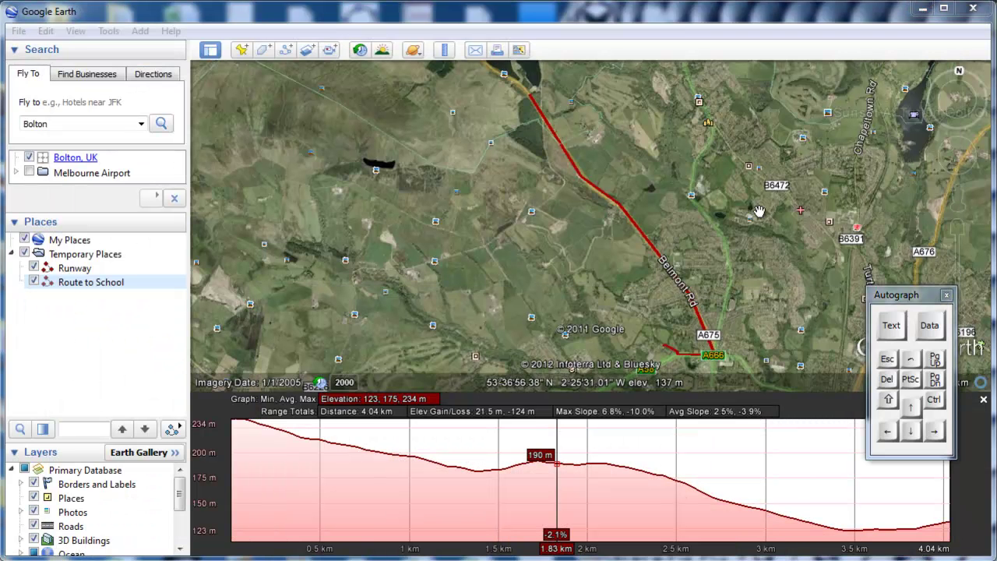
left_click(705, 228)
scroll(703, 227, "down", 5)
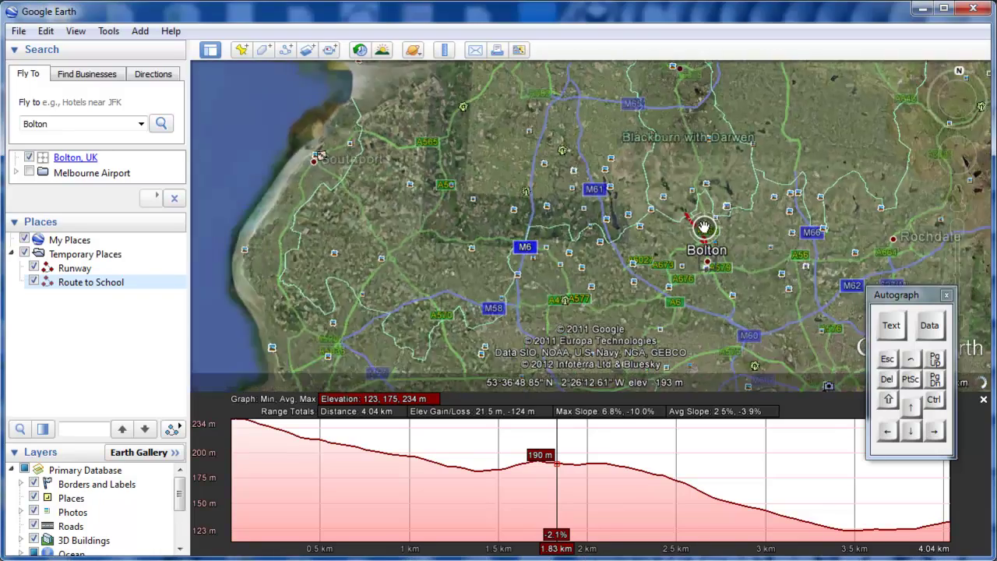
scroll(703, 227, "down", 10)
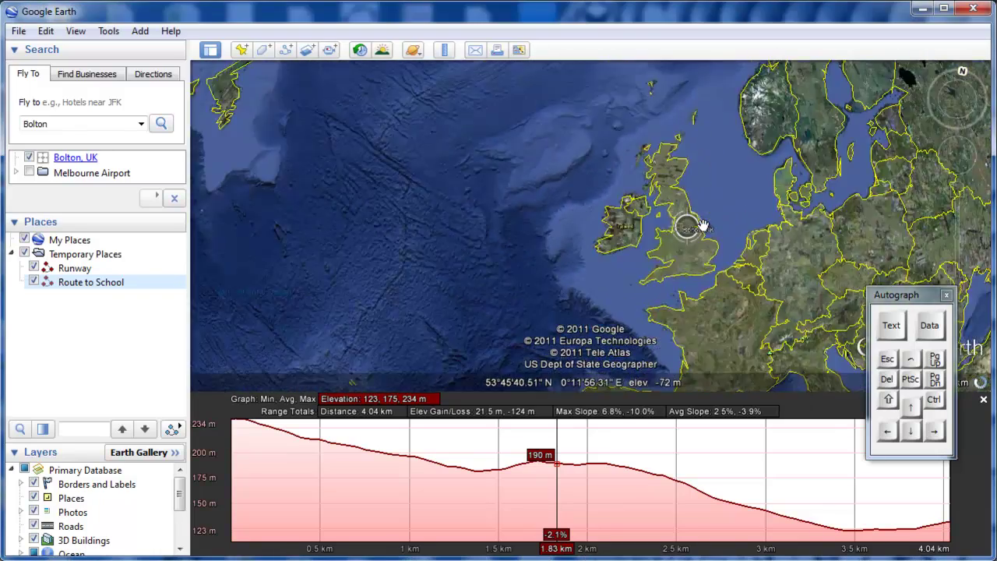
scroll(703, 225, "down", 3)
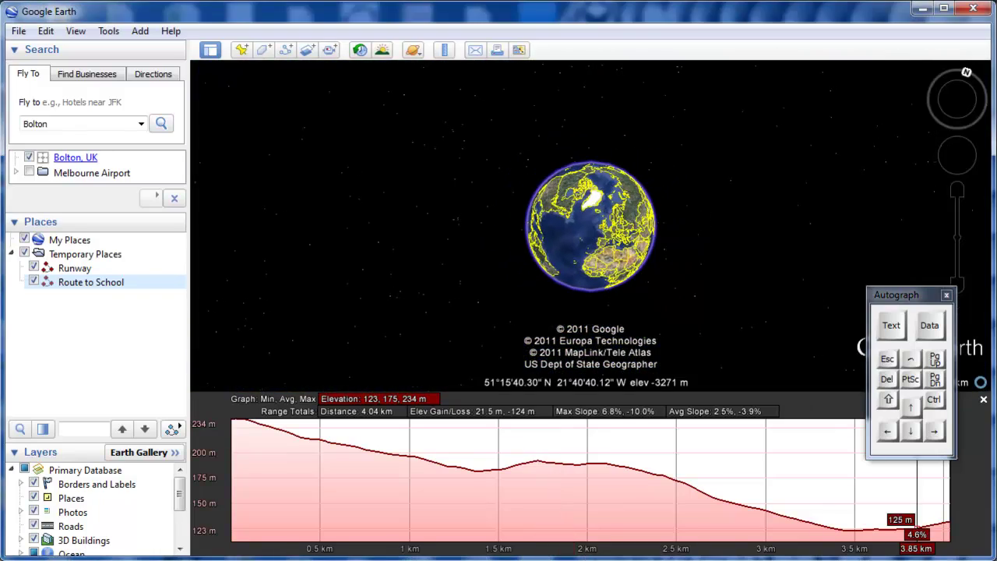